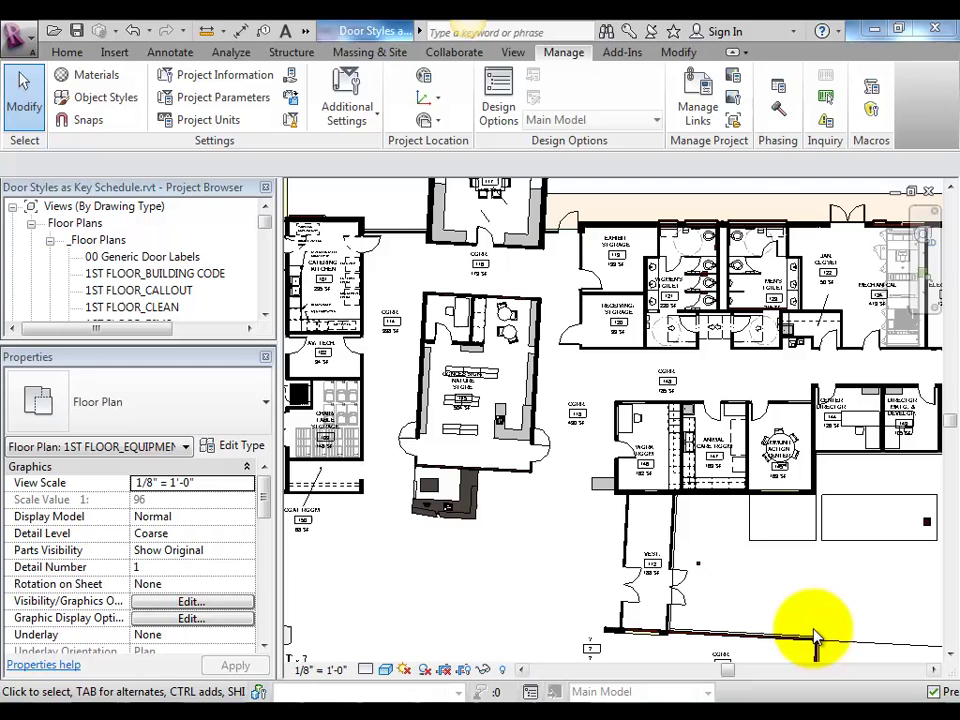
- Select a door and compare its properties with the Excel Key Name groups I–IV
click(567, 343)
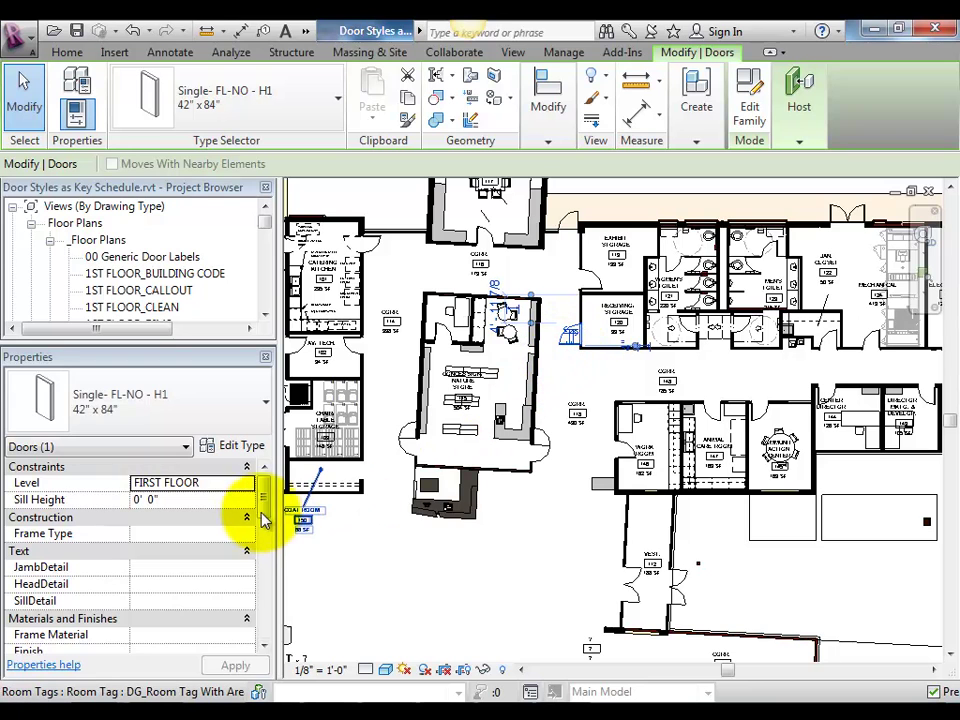
drag(266, 505, 272, 600)
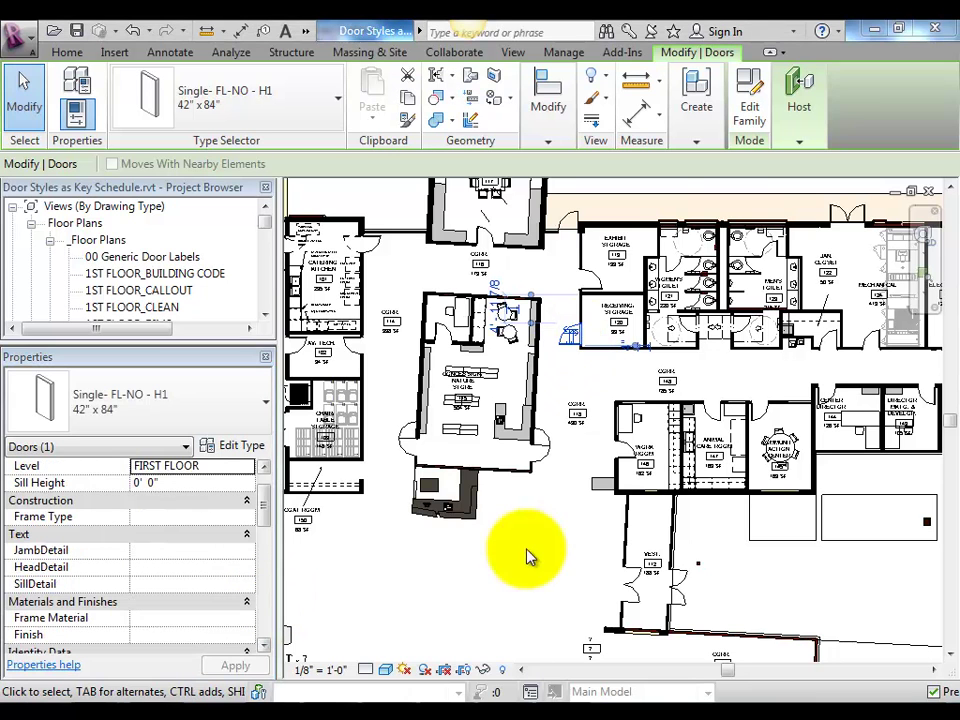
click(500, 705)
drag(69, 596, 73, 644)
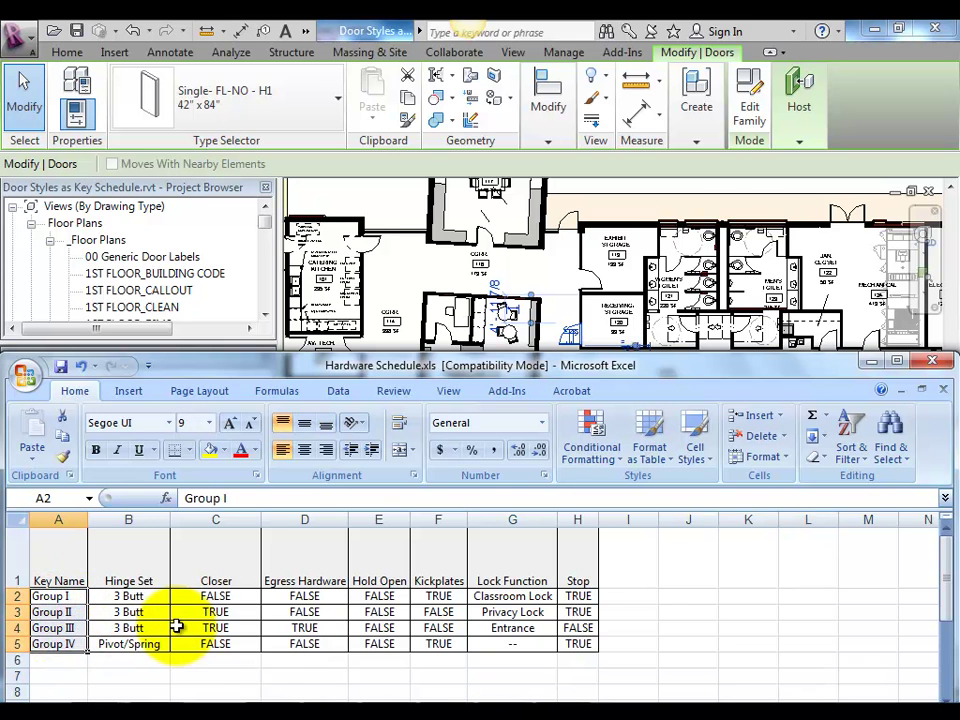
click(364, 279)
- Start a Doors schedule-keys schedule named 'Hardware Schedule' with key name 'Hardware Group'
click(515, 54)
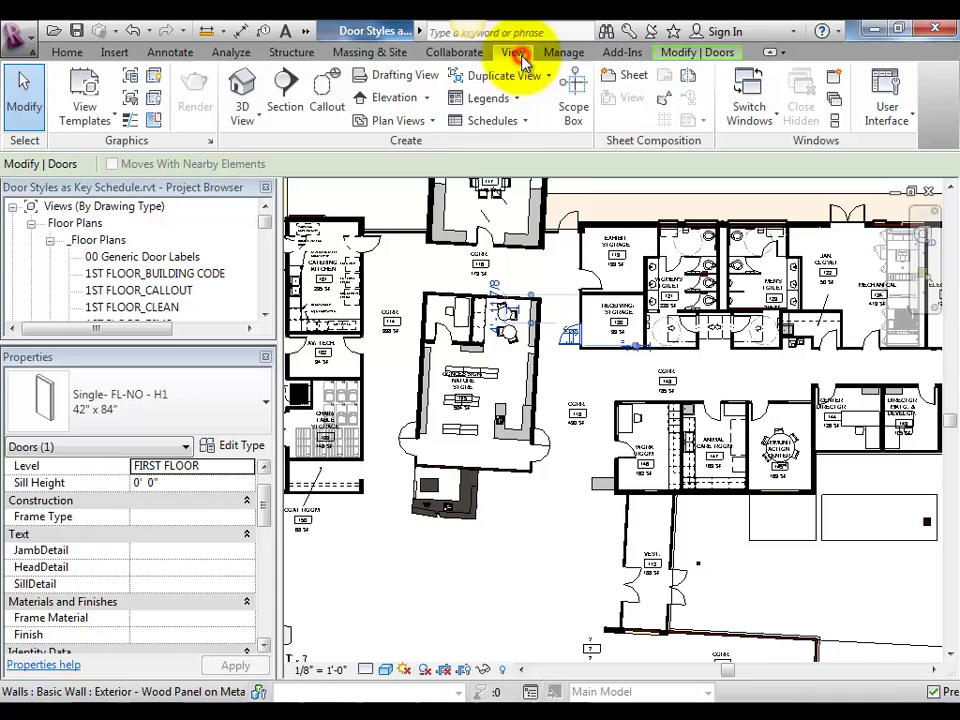
click(527, 121)
click(528, 152)
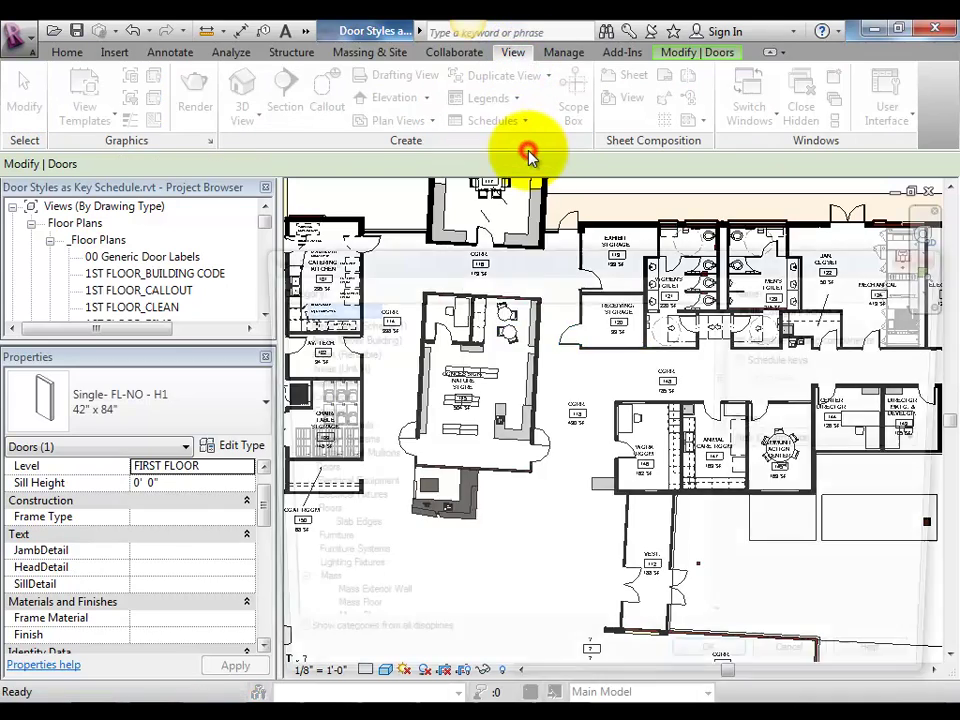
click(304, 471)
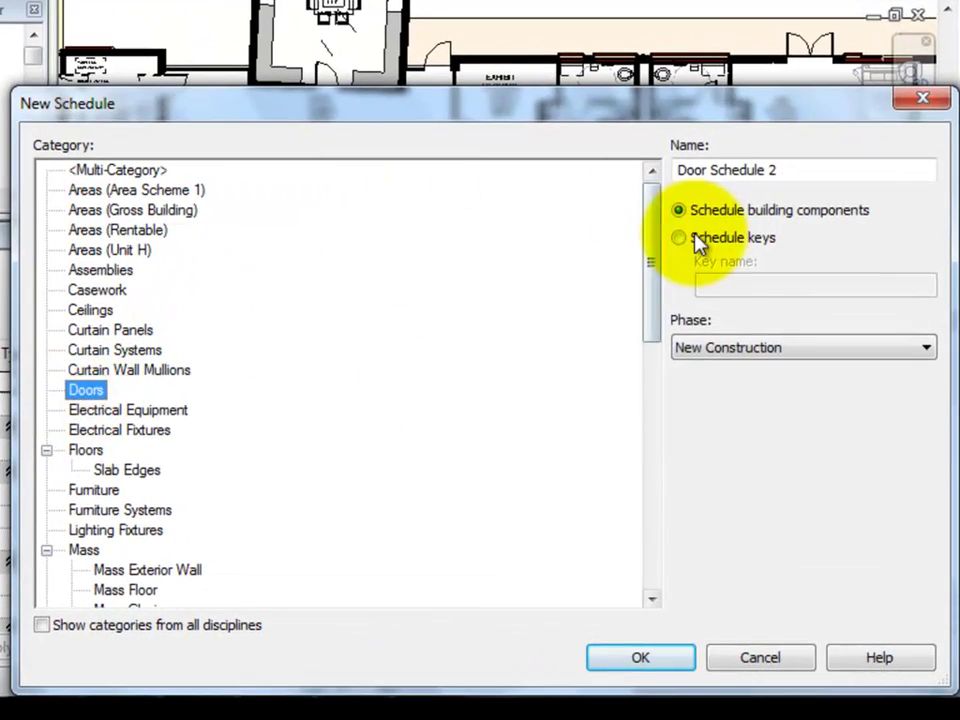
click(681, 237)
drag(823, 174, 636, 182)
text(H)
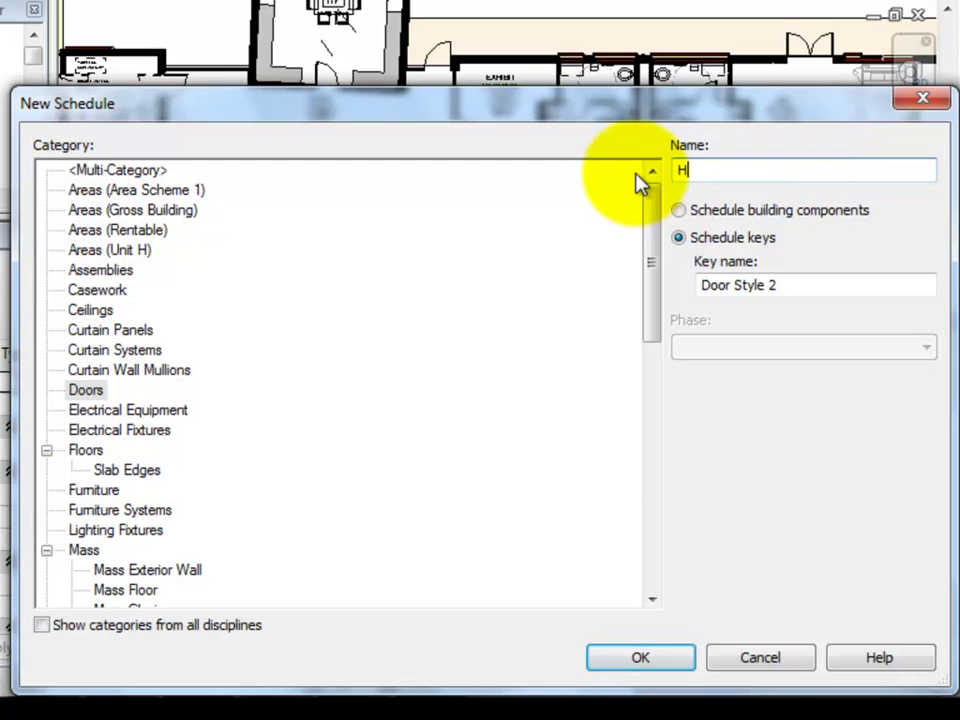
text(ardware Schedule)
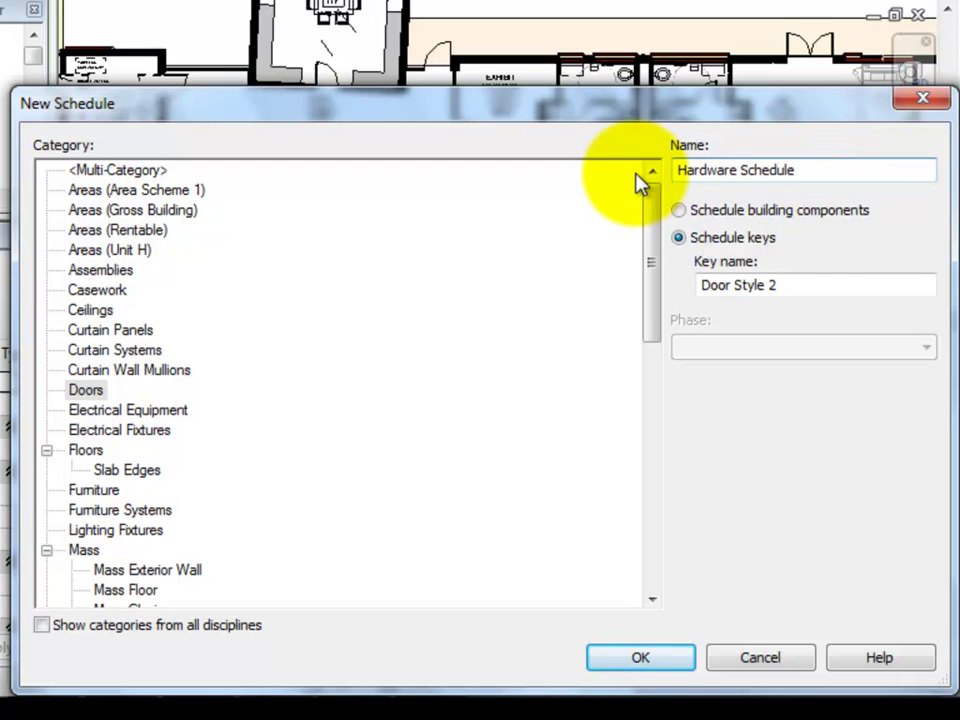
drag(797, 284, 690, 284)
key(BackSpace)
text(Hardware Grou)
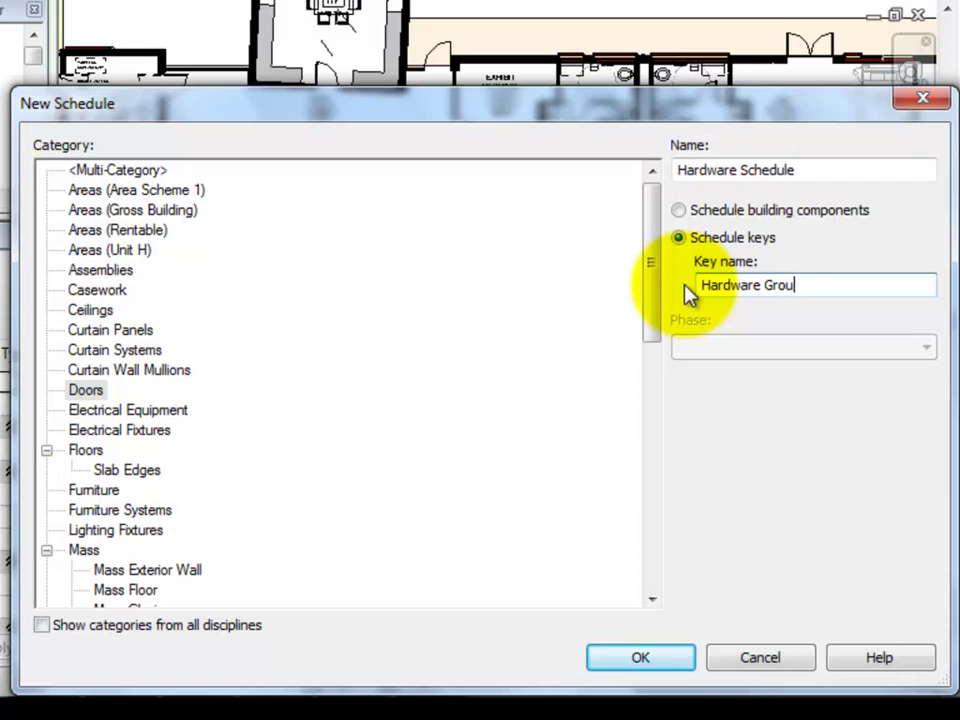
text(p)
- Confirm the key schedule and add a Text parameter named Hinge Set
click(632, 662)
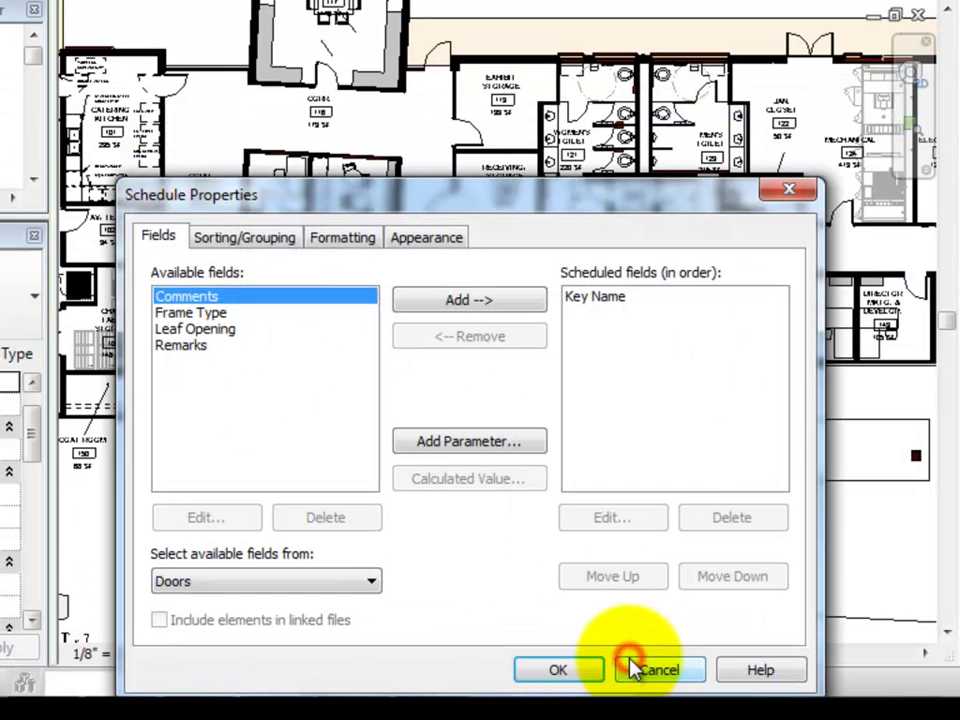
click(459, 445)
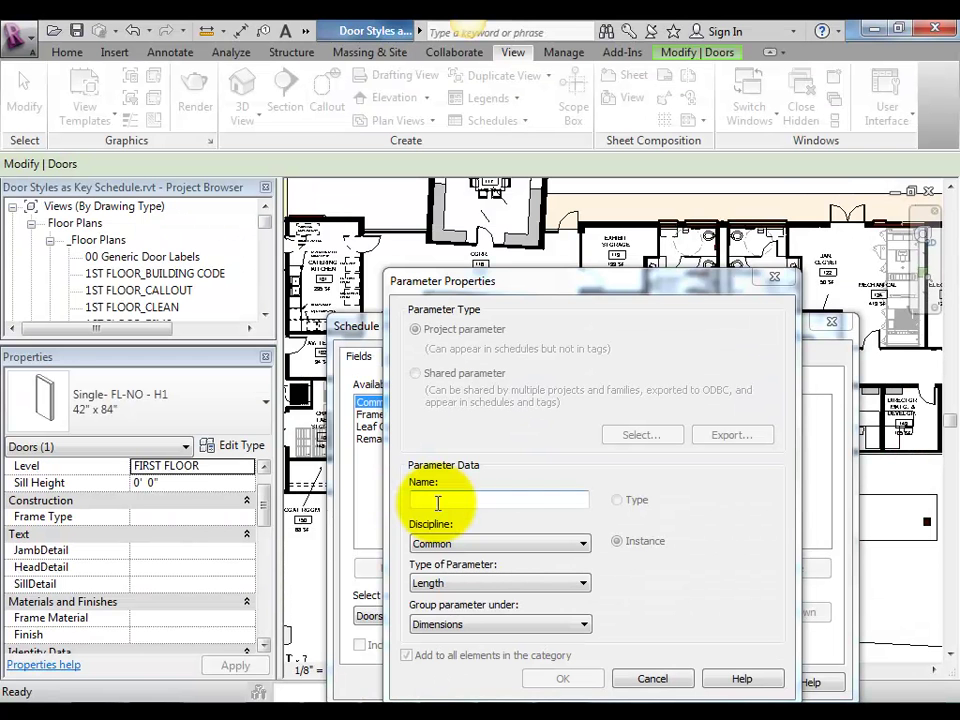
click(267, 430)
text(Hinge Set)
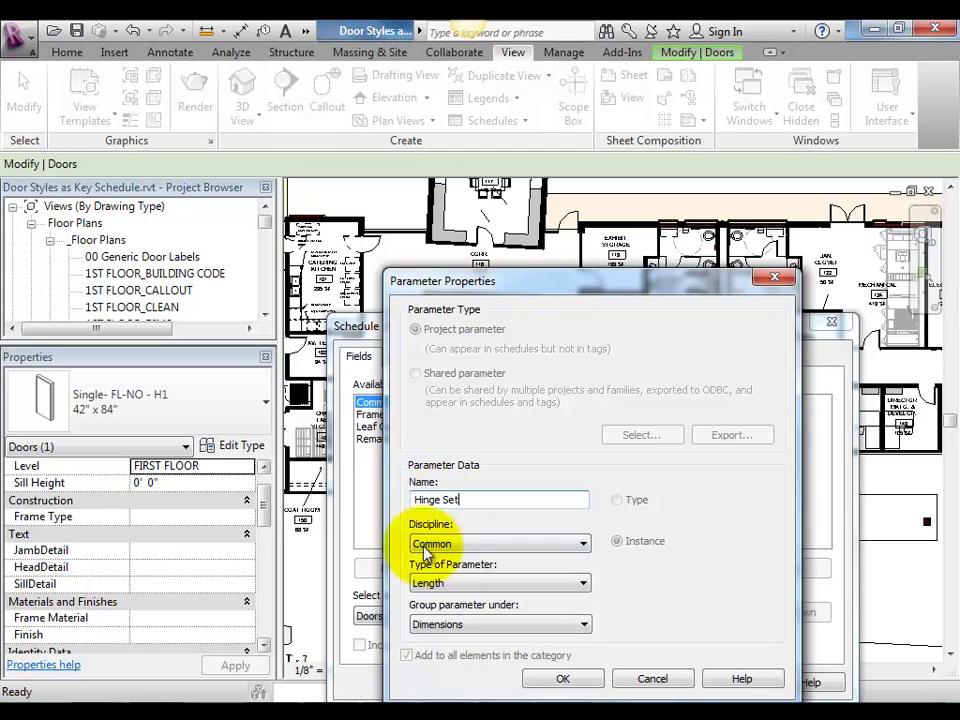
click(430, 583)
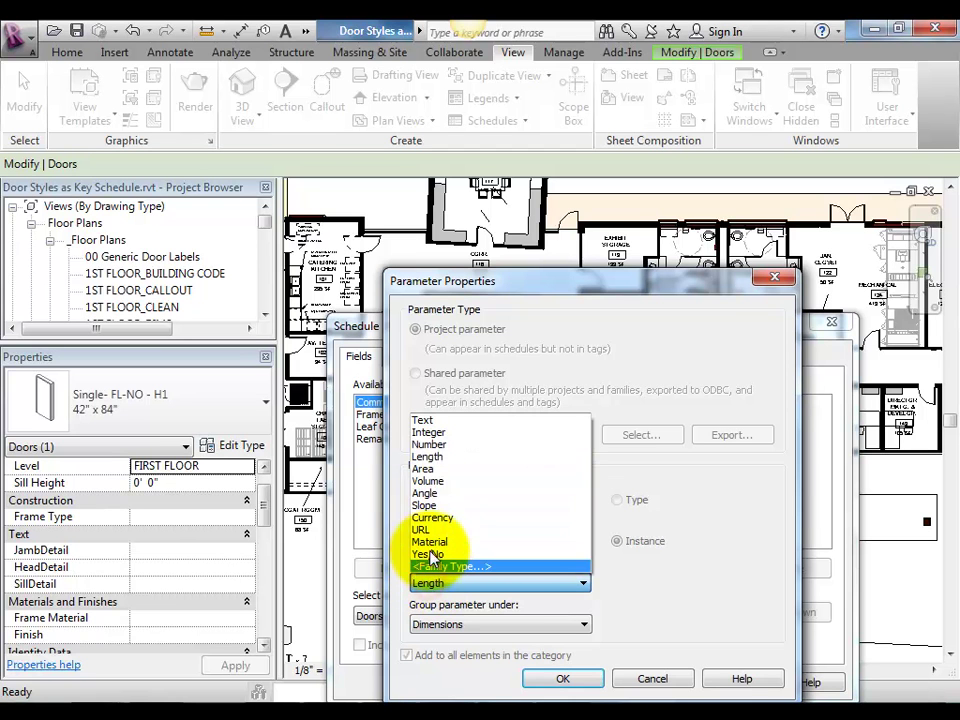
click(433, 421)
click(561, 678)
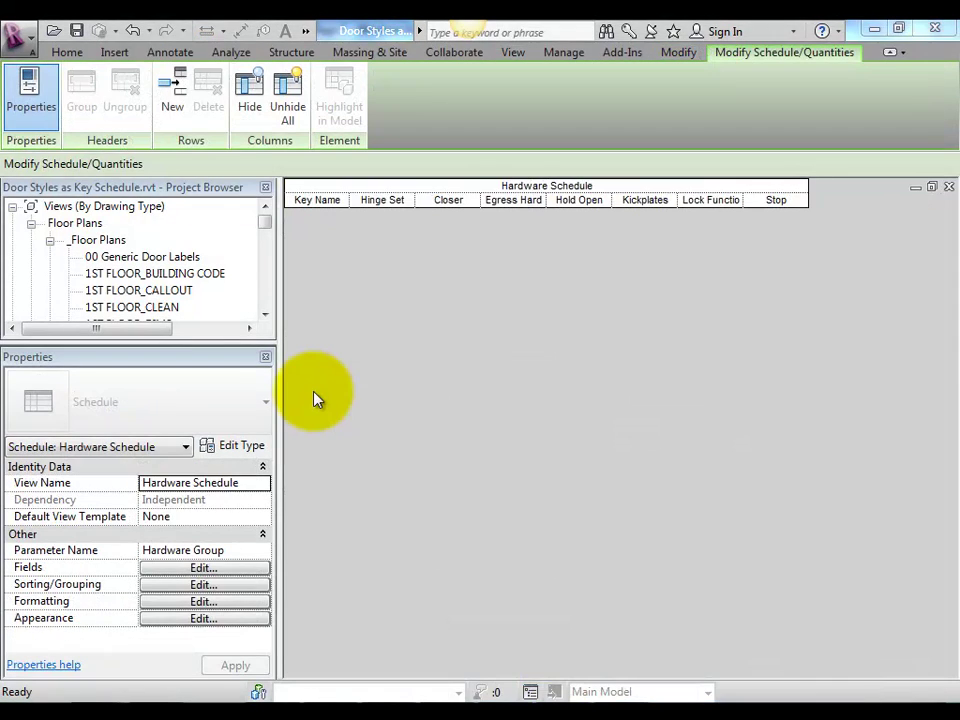
click(489, 698)
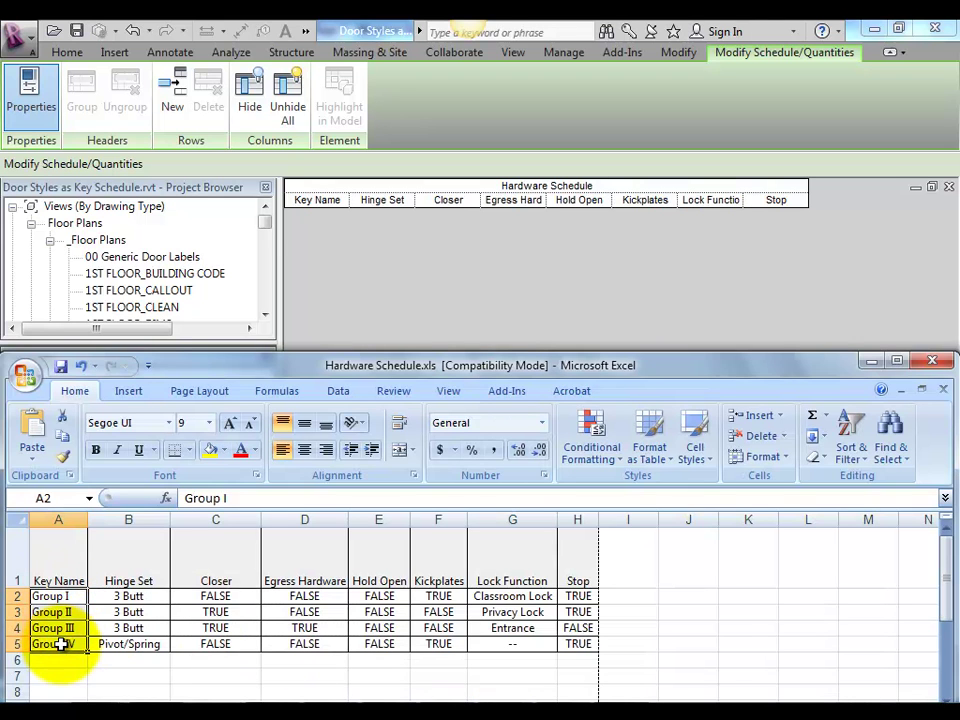
- Add key rows to the Hardware Schedule so it holds four blank rows
click(369, 315)
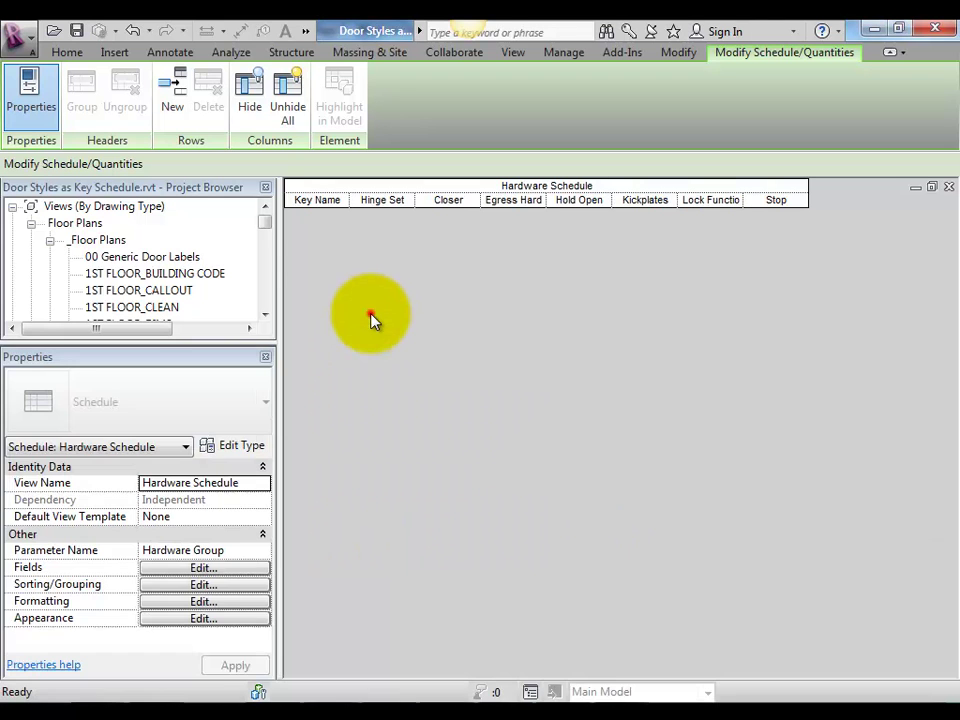
click(176, 80)
click(176, 80)
click(176, 80)
click(176, 80)
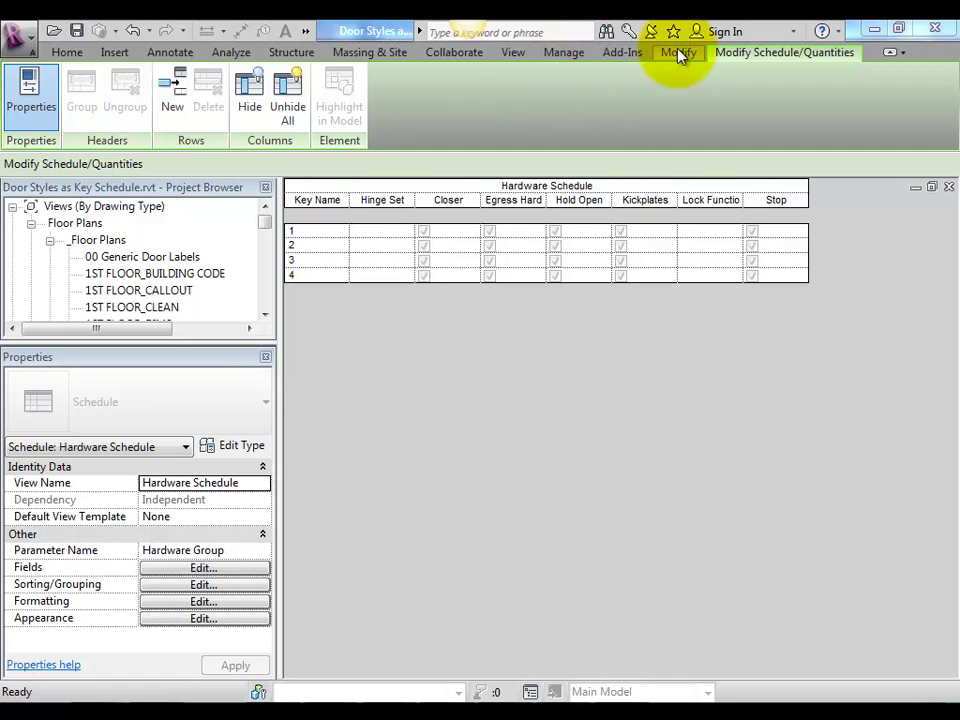
- Tile the schedule beside the floor plan and launch Ideate BIMLink
click(612, 52)
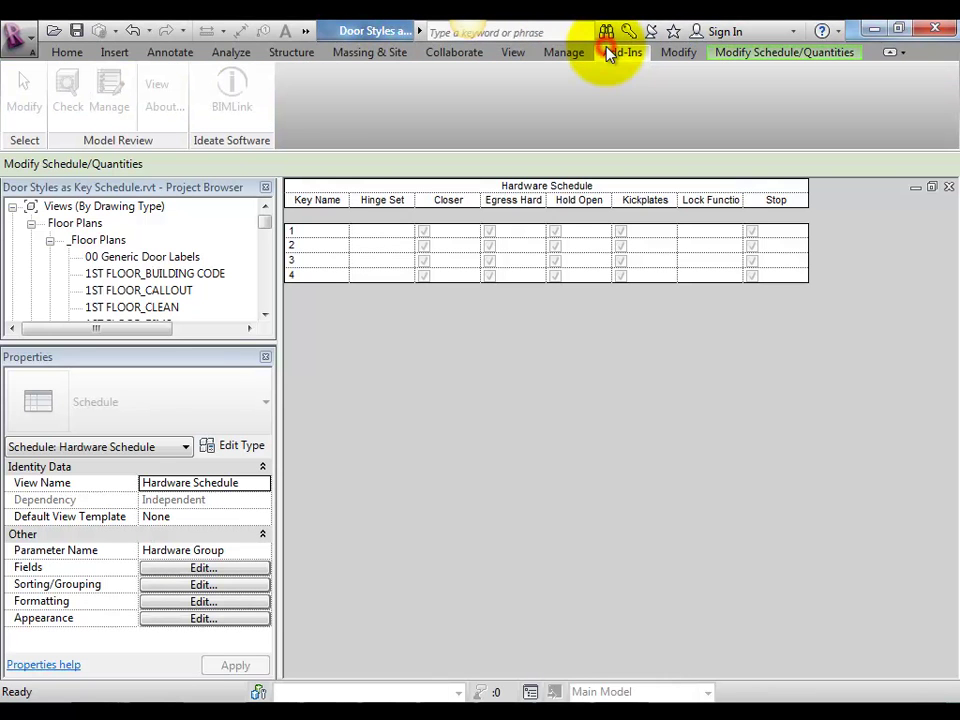
click(306, 31)
click(456, 54)
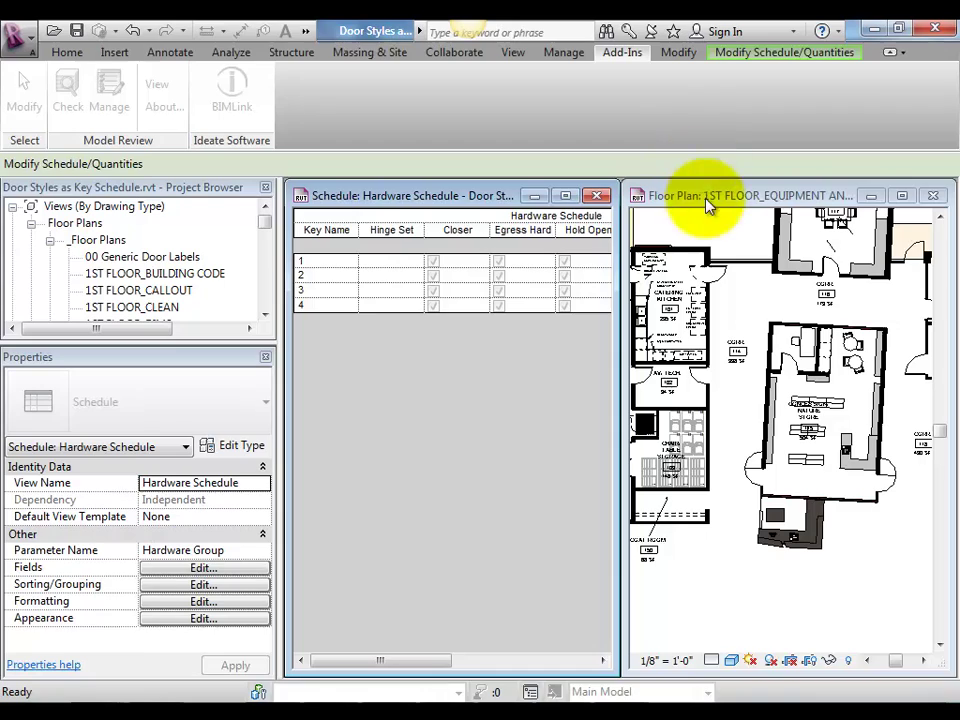
click(688, 227)
click(212, 96)
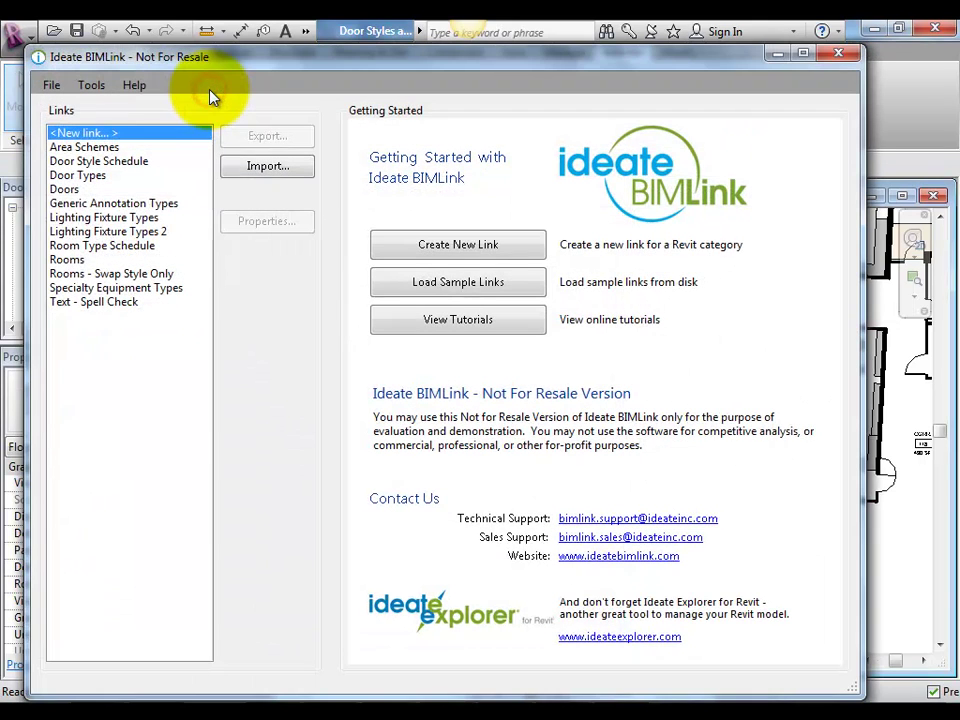
- Create a new BIMLink link targeting the Hardware Schedule key schedule
double_click(66, 133)
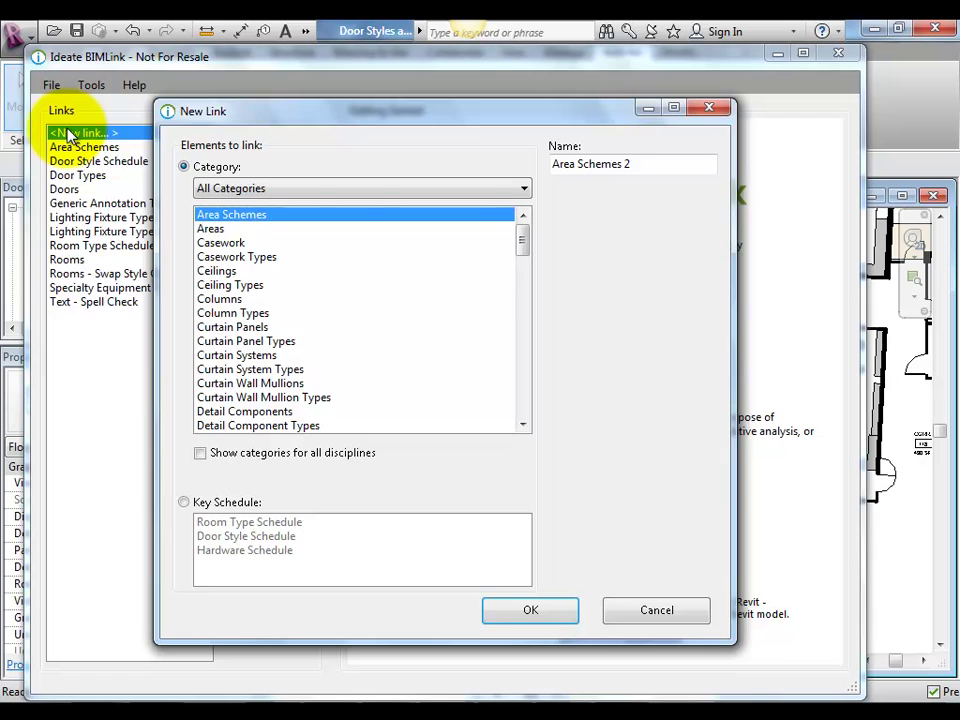
click(185, 503)
click(250, 550)
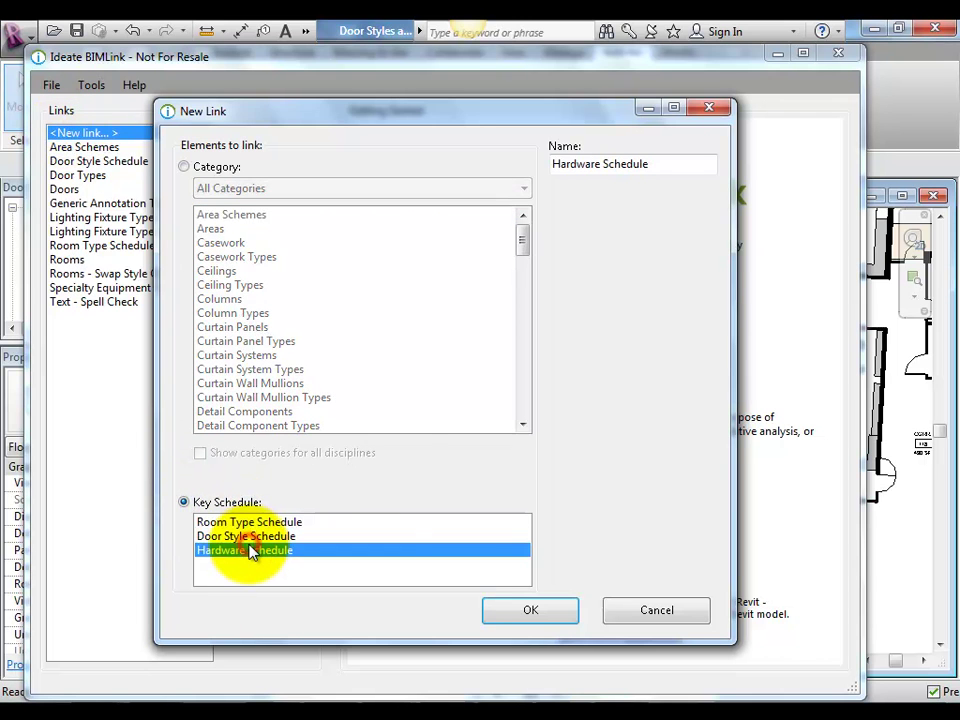
click(518, 618)
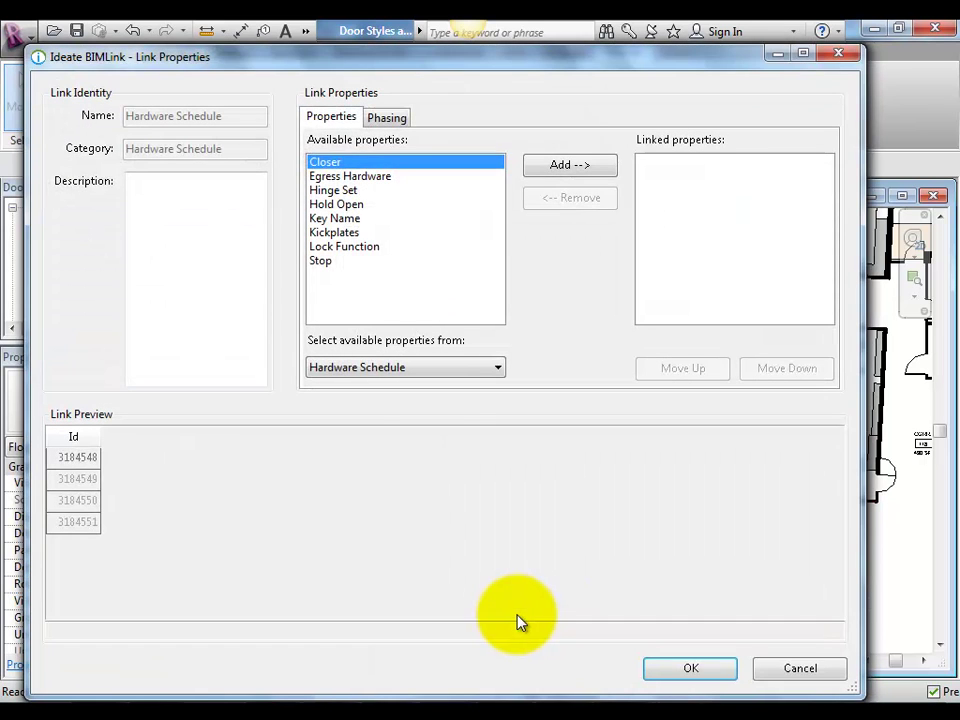
- Add Key Name, Hinge Set and Closer to the link's linked properties
click(340, 218)
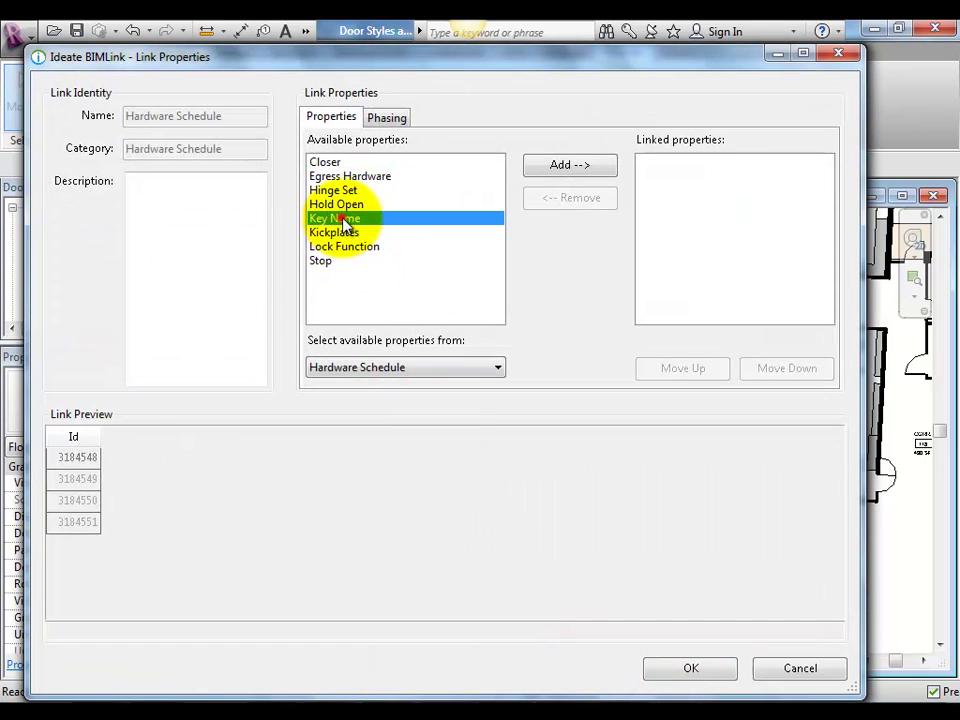
click(583, 166)
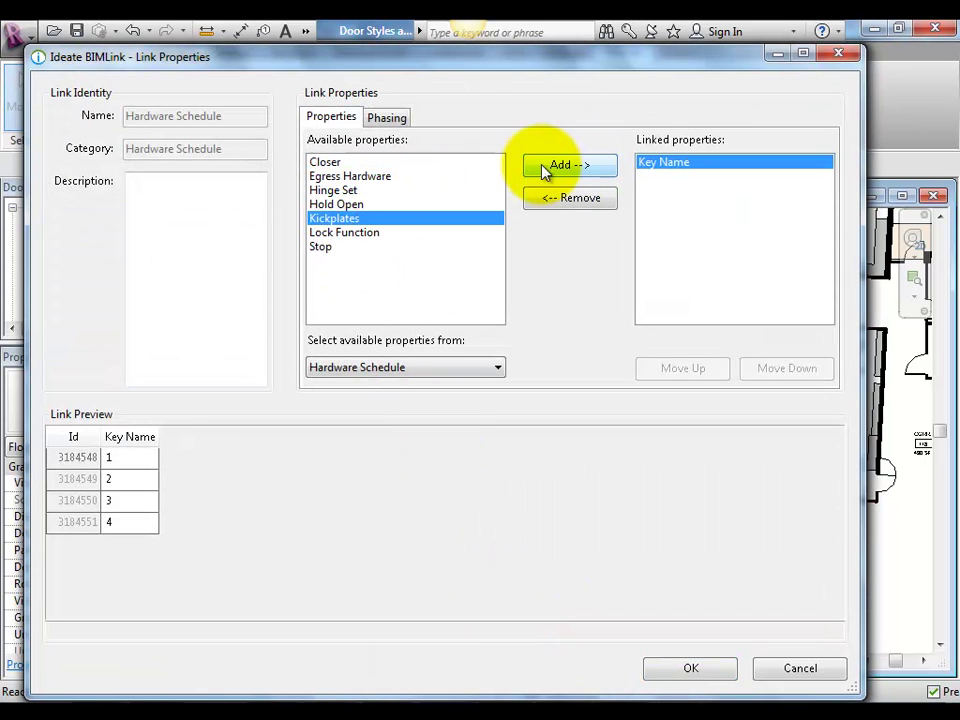
click(340, 190)
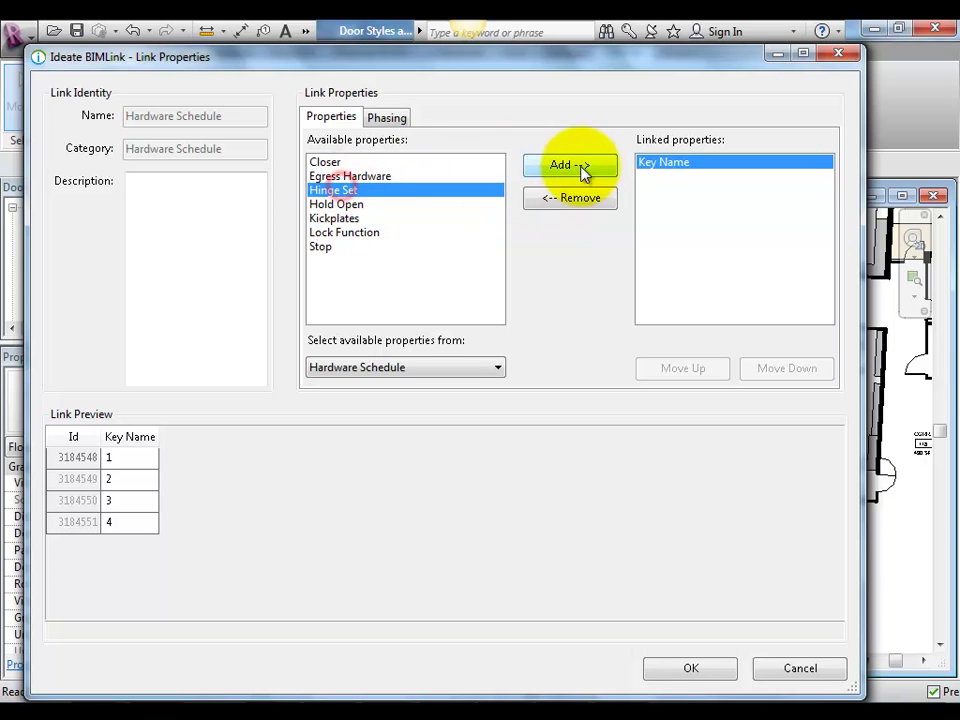
click(582, 168)
click(330, 162)
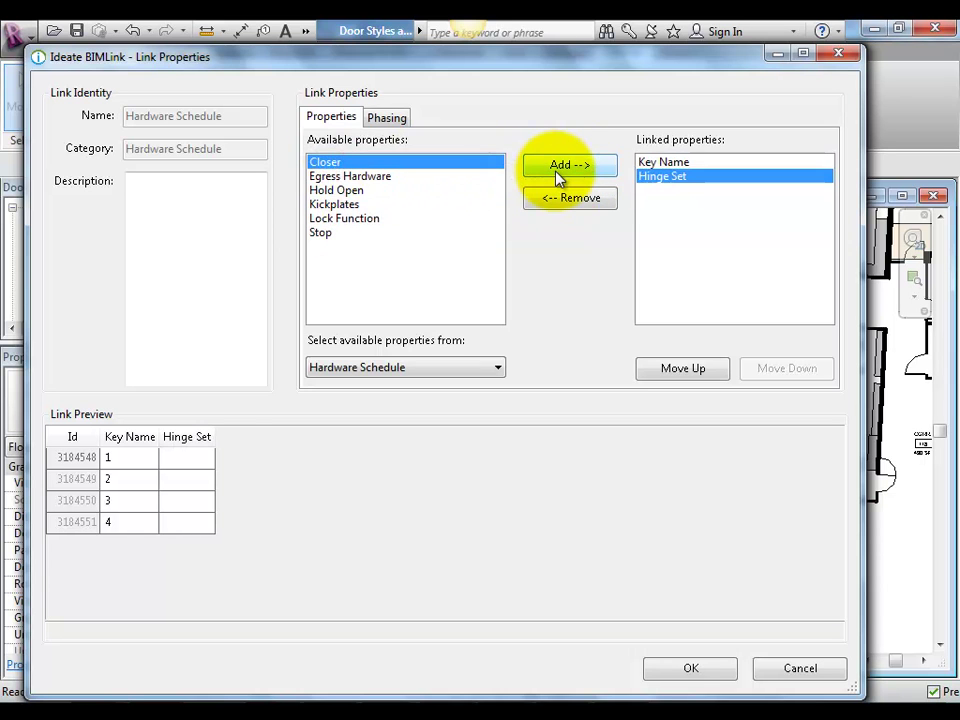
click(557, 175)
- Add Egress Hardware, Hold Open, Kickplates, Lock Function and Stop, then confirm the link
click(557, 175)
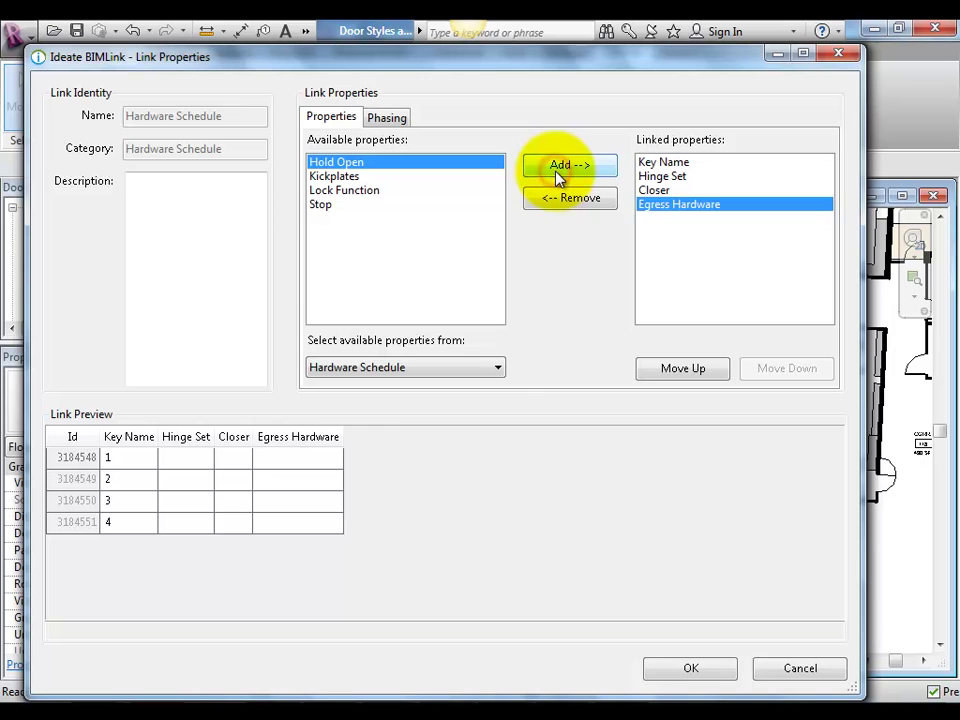
click(557, 175)
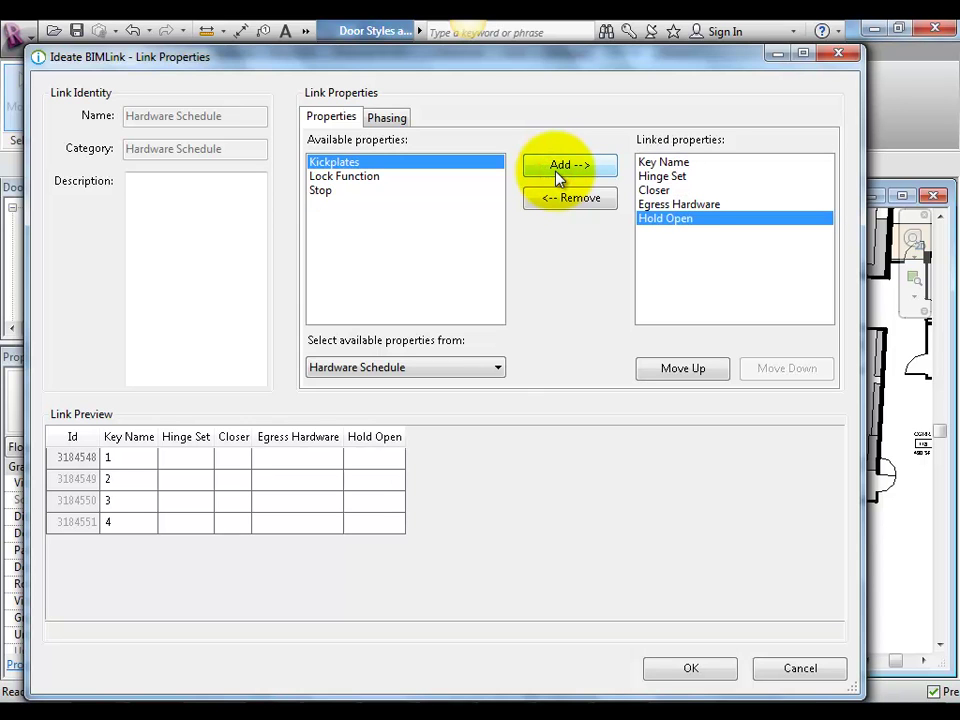
click(557, 175)
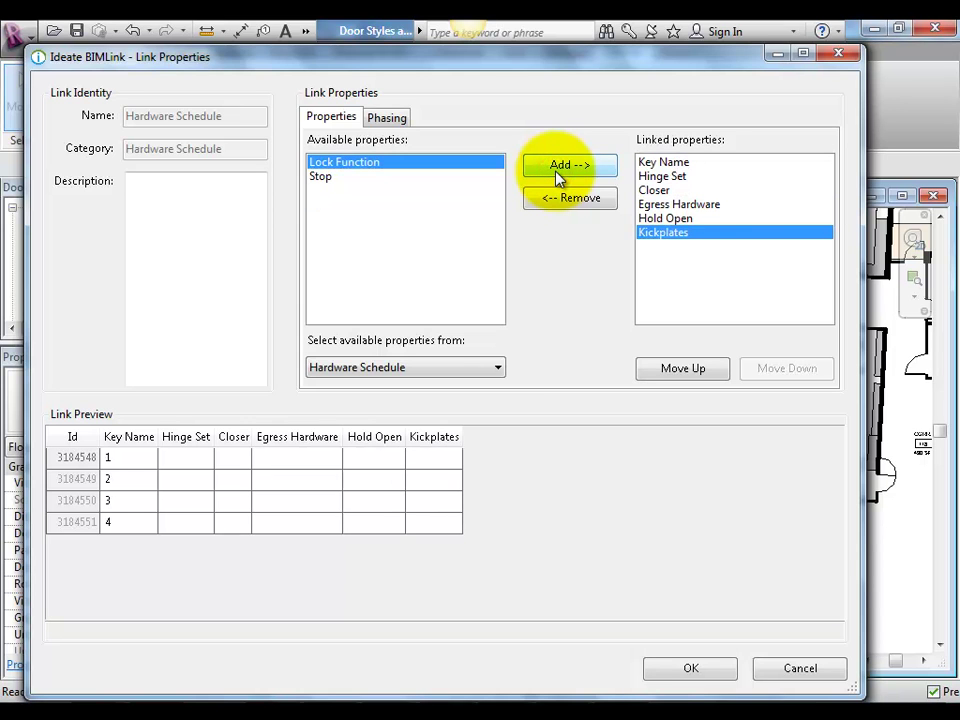
click(557, 175)
click(557, 175)
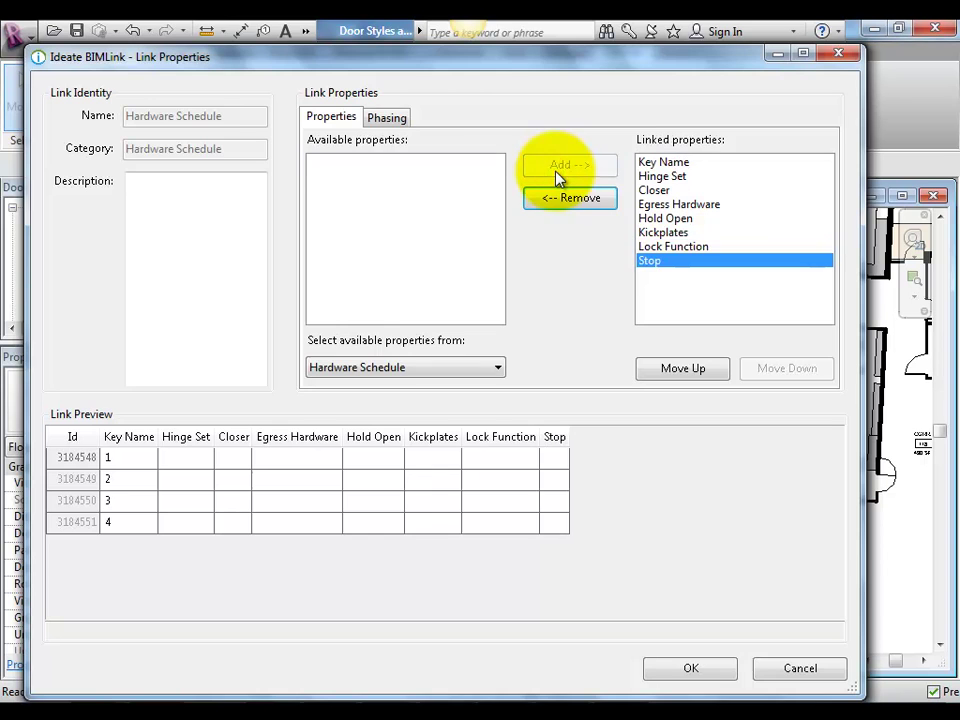
key(Return)
click(504, 692)
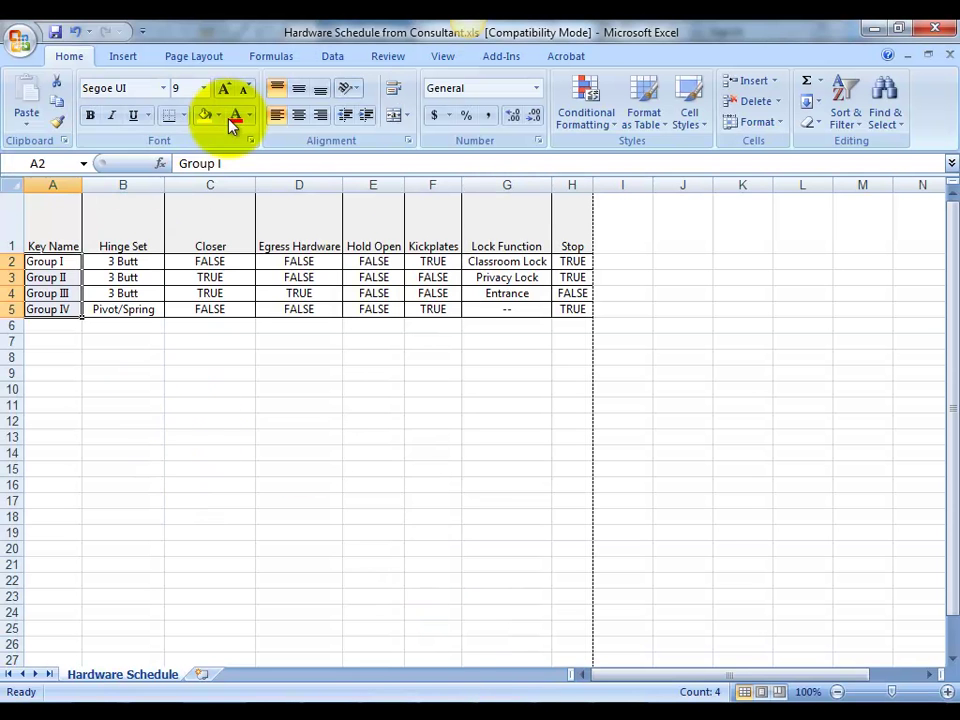
- Open Hardware Schedule.xls and tile it beside the consultant workbook
click(17, 32)
click(62, 122)
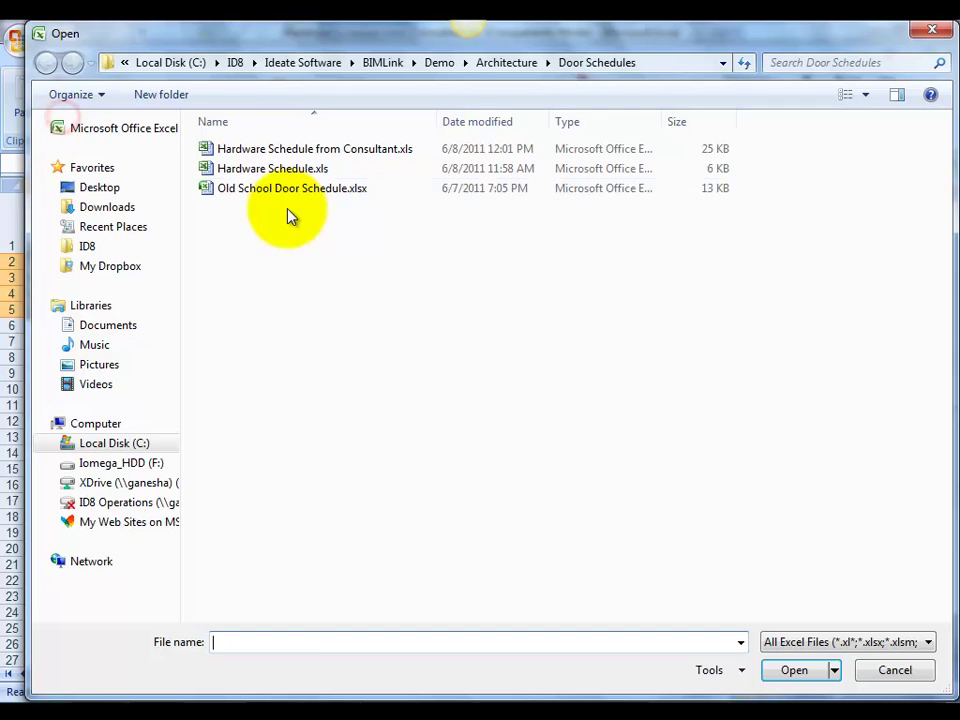
click(274, 168)
click(790, 673)
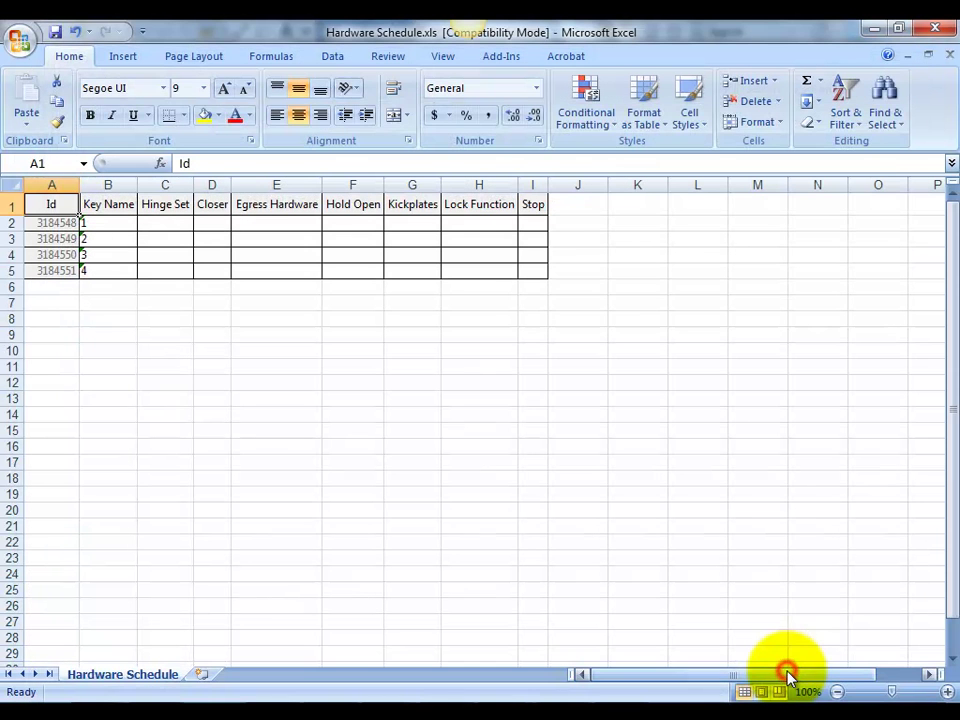
click(442, 56)
click(575, 101)
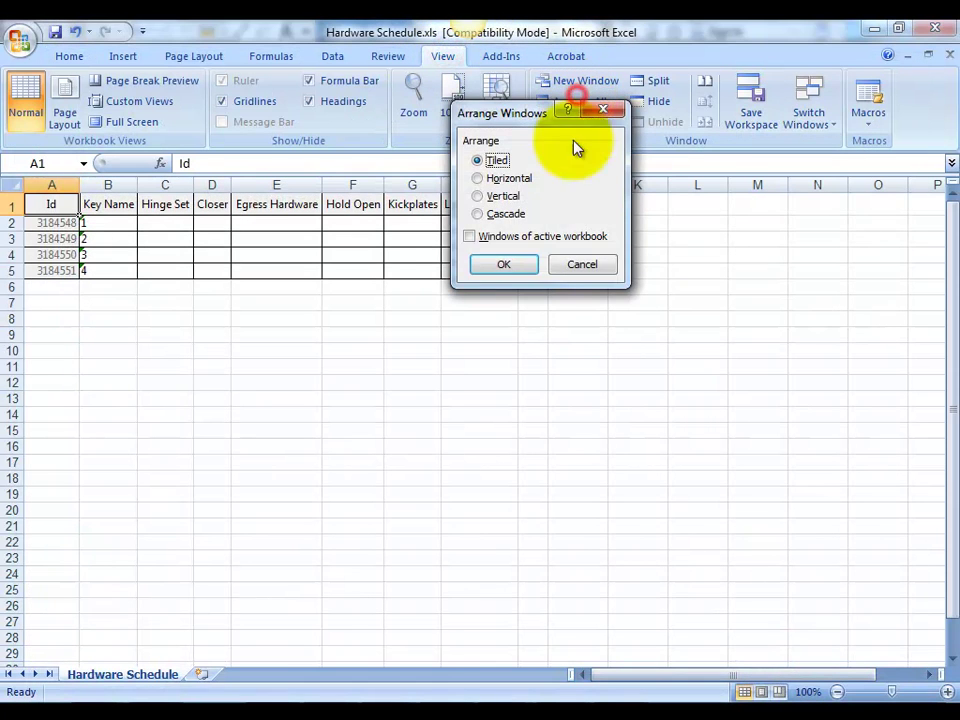
click(515, 265)
- Copy the consultant's A2:H5 hardware data into B2 of Hardware Schedule.xls and save it
click(537, 287)
key(ctrl+shift+Down)
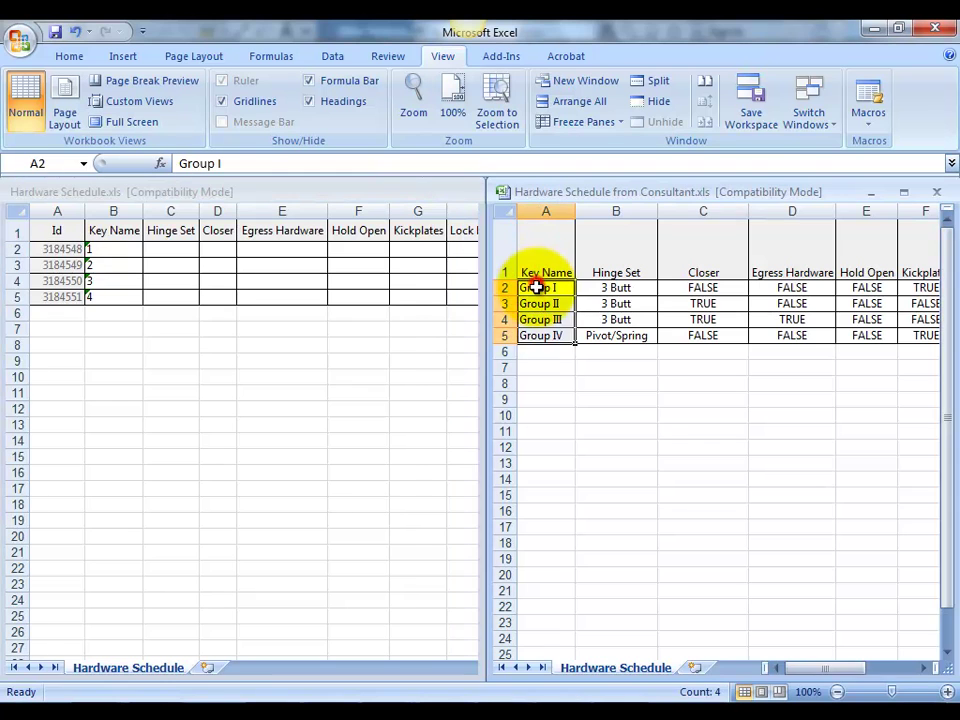
drag(537, 287, 831, 332)
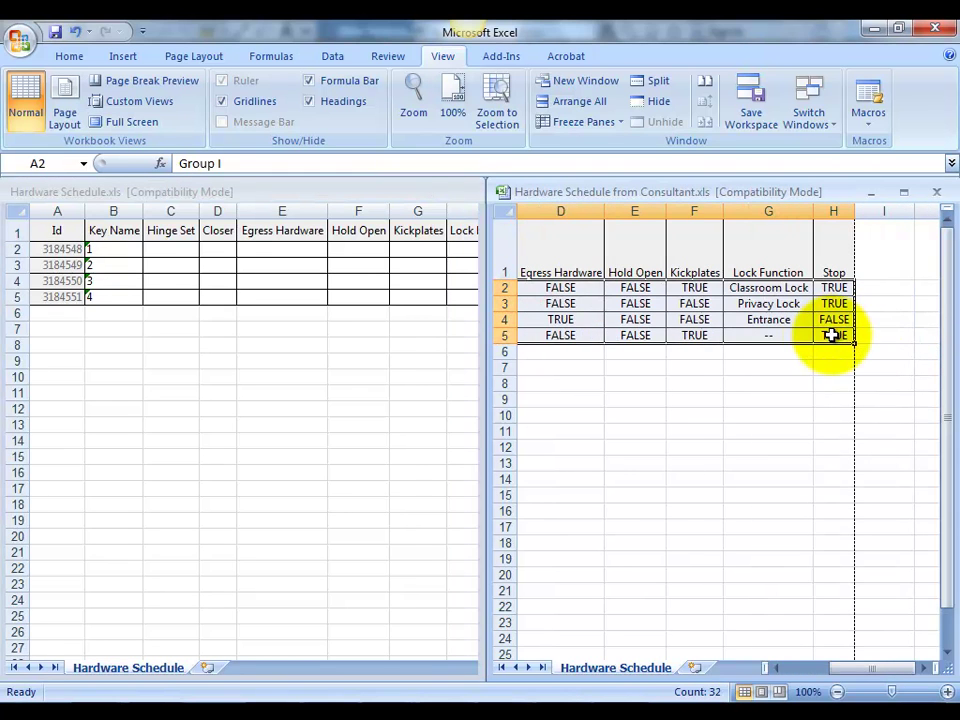
key(ctrl+c)
click(120, 250)
key(ctrl+v)
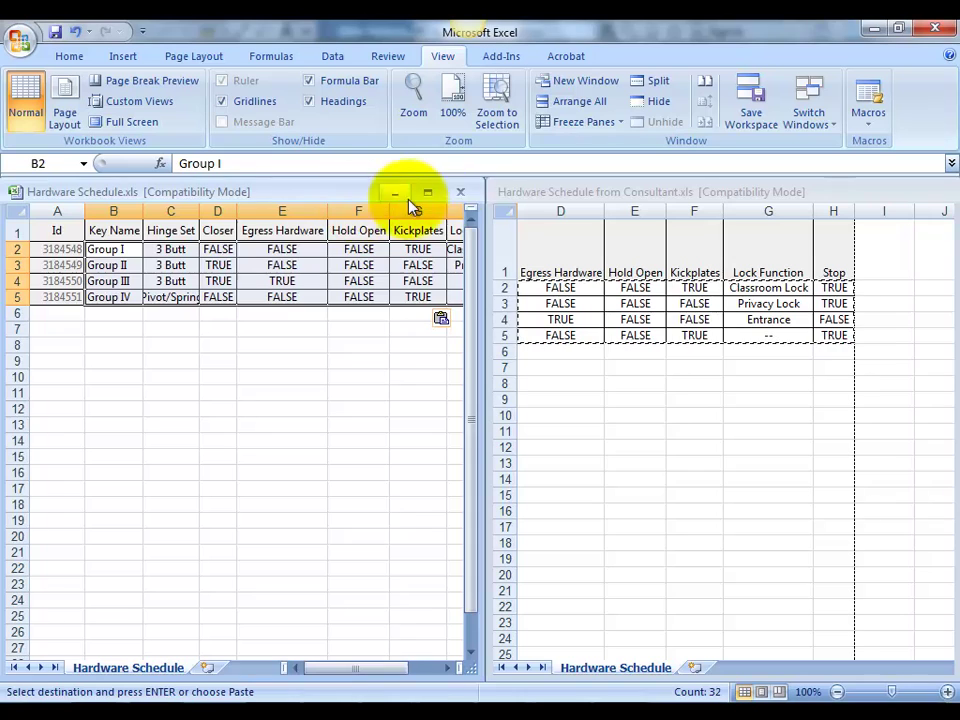
click(463, 191)
click(418, 416)
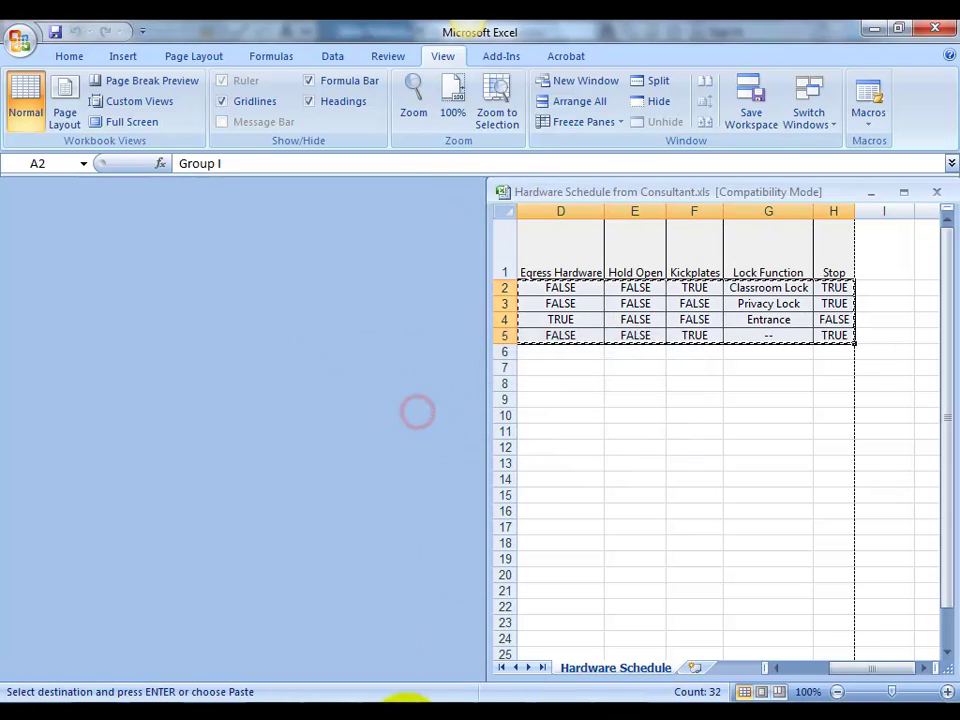
- Import Hardware Schedule.xls through BIMLink after reviewing the Import Issues list
click(347, 668)
click(261, 170)
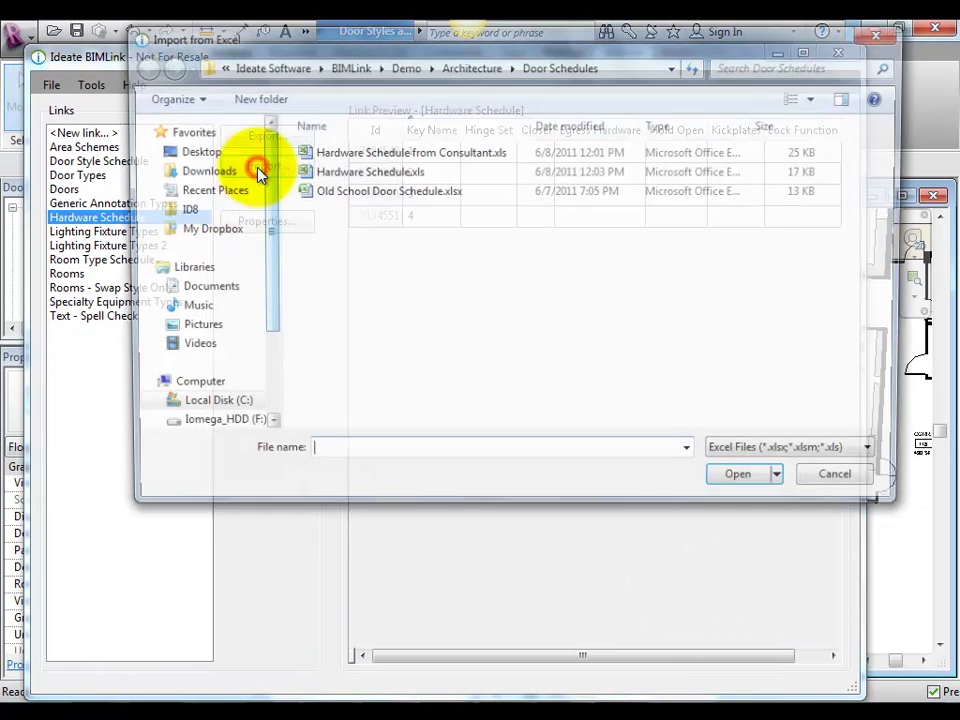
click(343, 171)
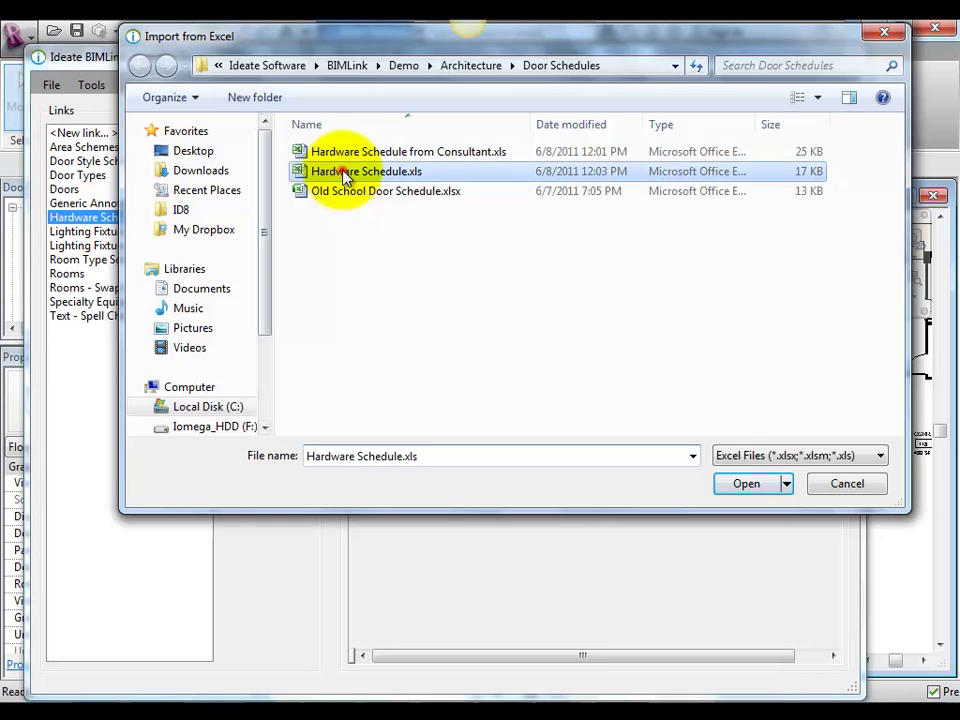
click(740, 483)
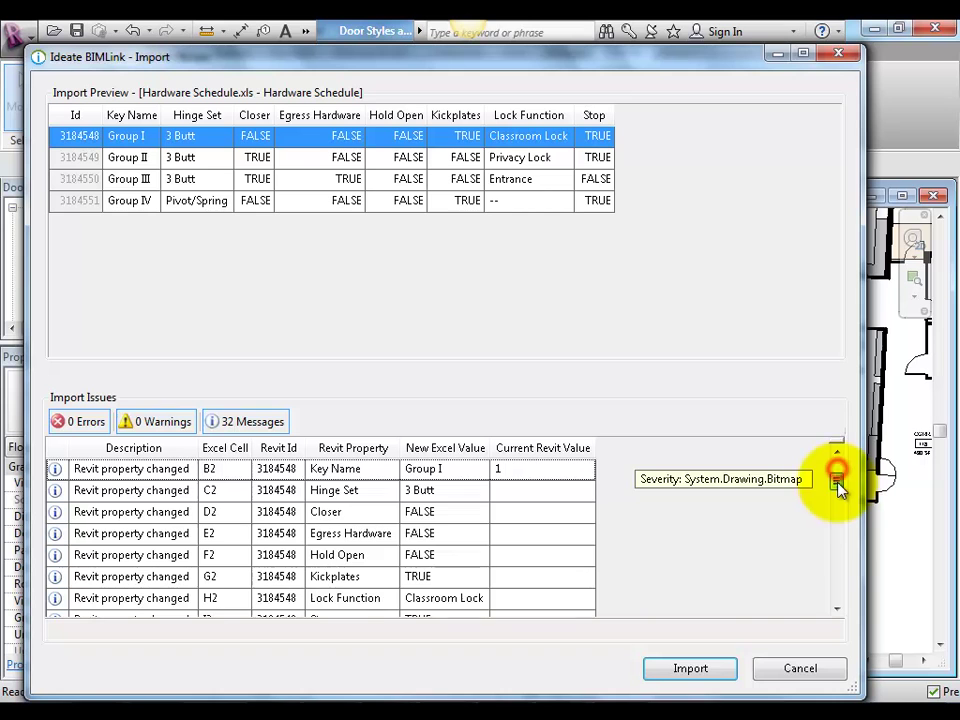
scroll(836, 480, down, 1)
click(841, 544)
click(841, 551)
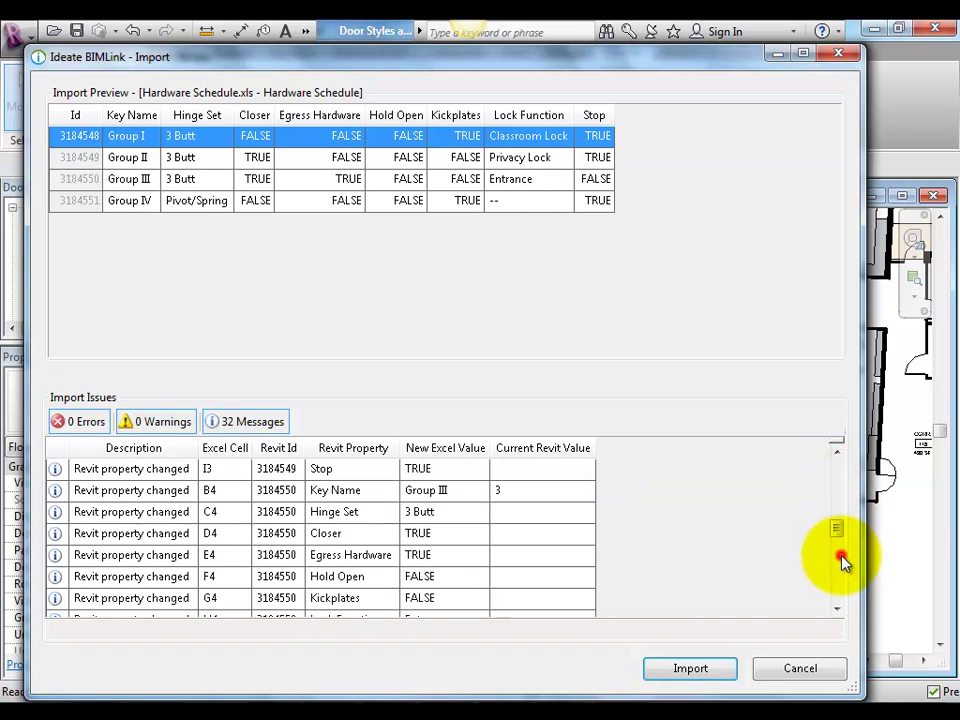
click(841, 574)
click(841, 574)
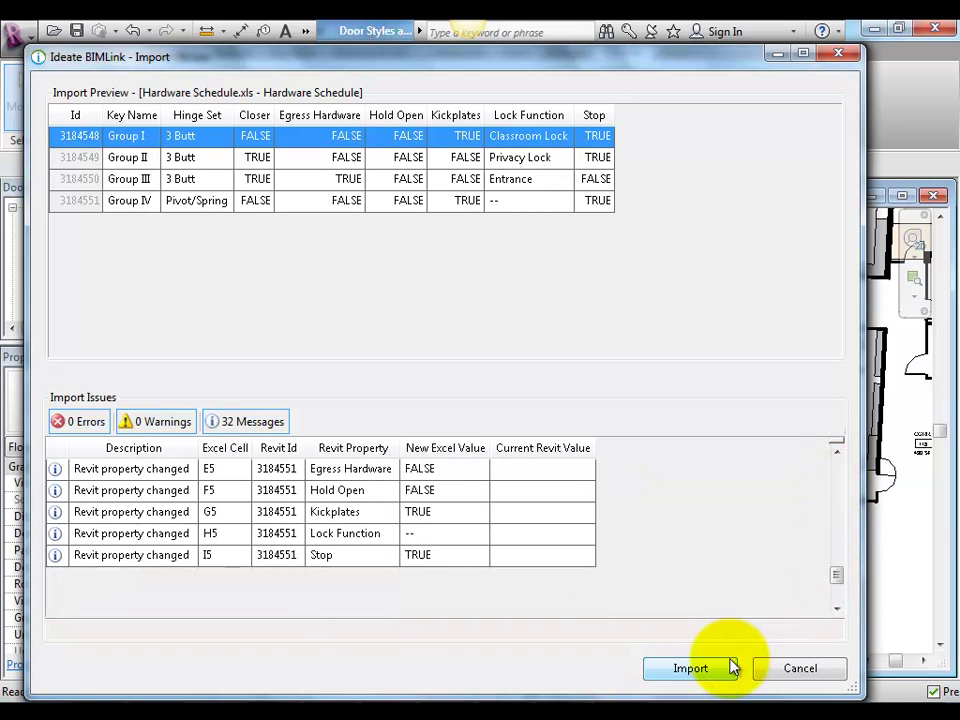
click(689, 668)
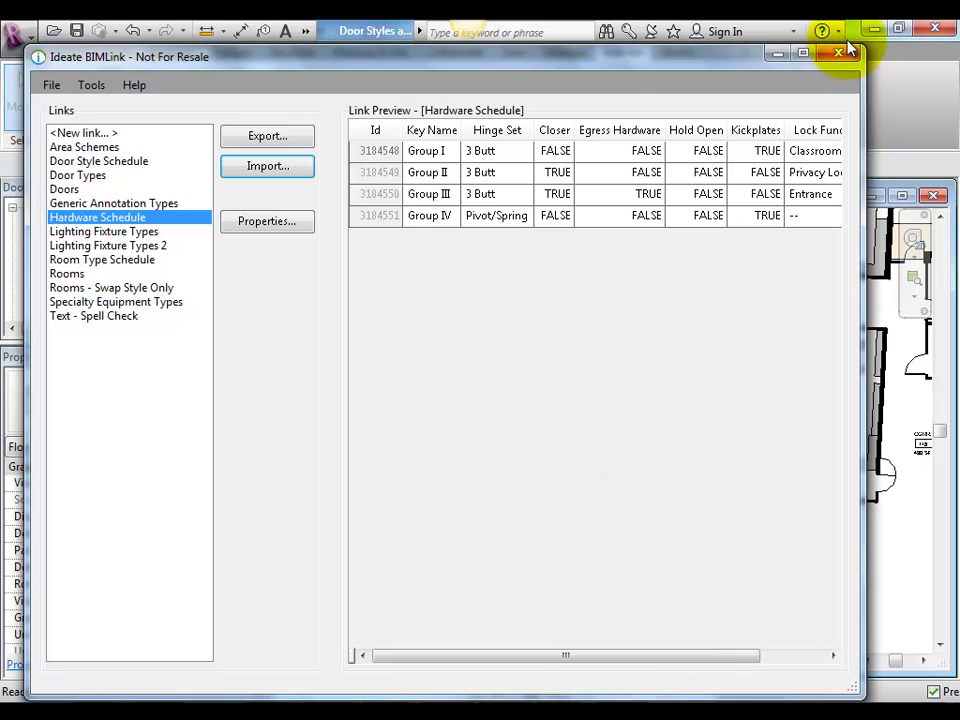
- Close BIMLink, maximize the Hardware Schedule, and open the DOOR SCHEDULE view
click(843, 56)
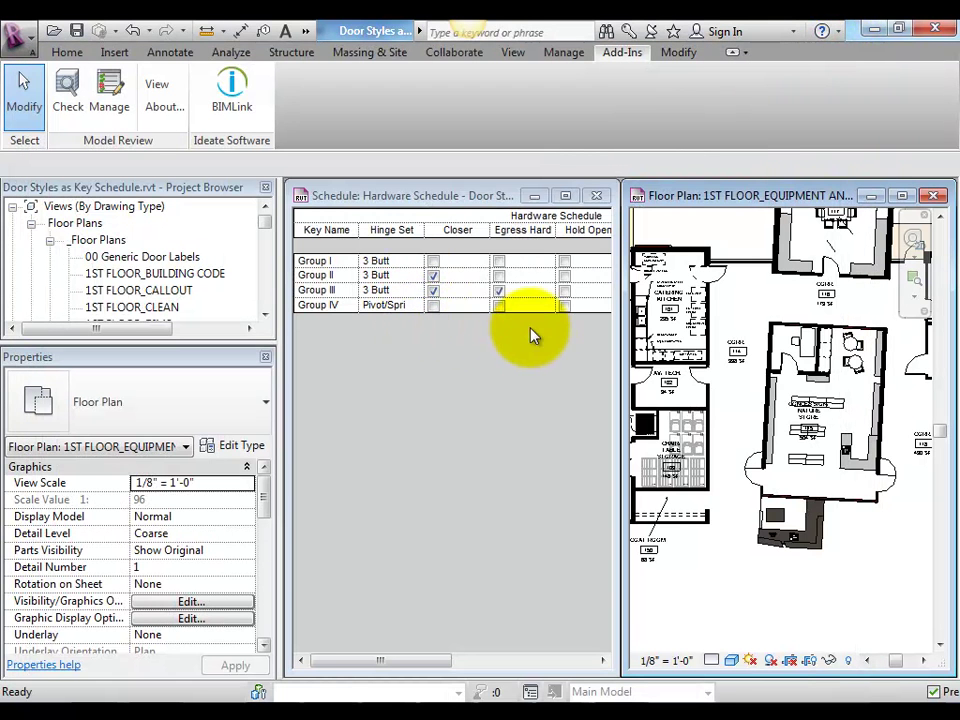
click(480, 318)
click(565, 195)
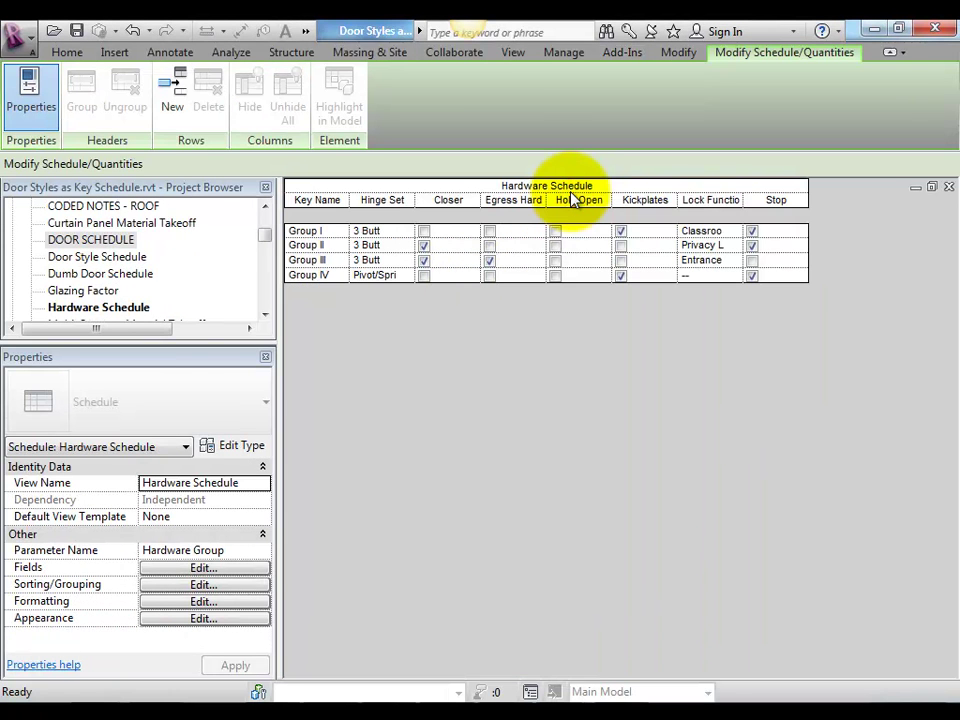
double_click(90, 241)
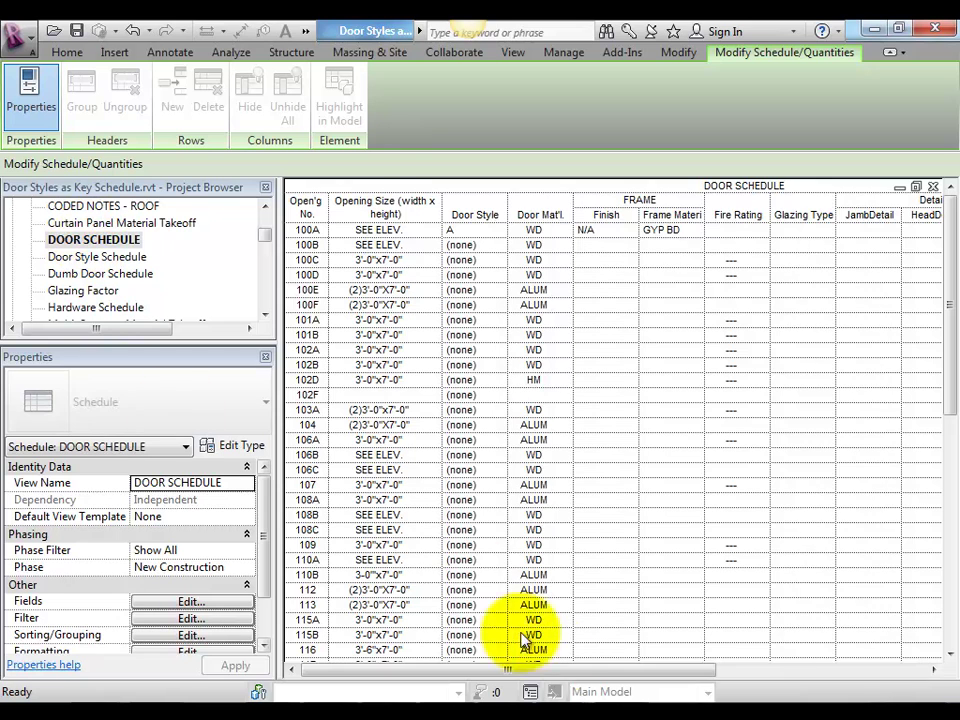
drag(568, 677, 750, 677)
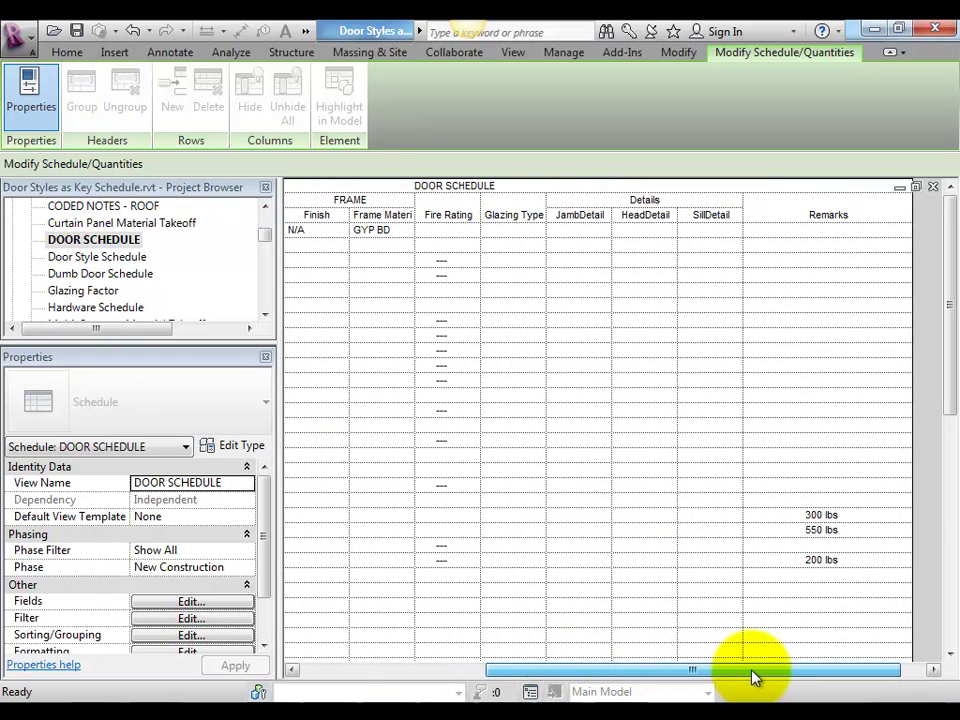
- Insert the Hardware Group field after SillDetail in the door schedule's fields
click(190, 601)
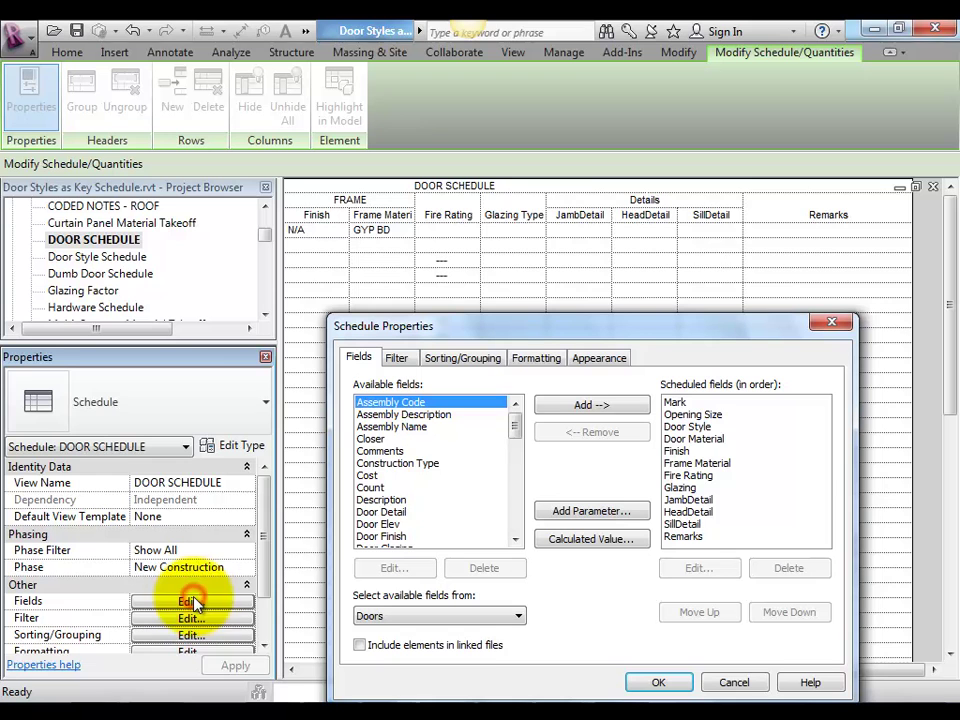
drag(514, 422, 518, 463)
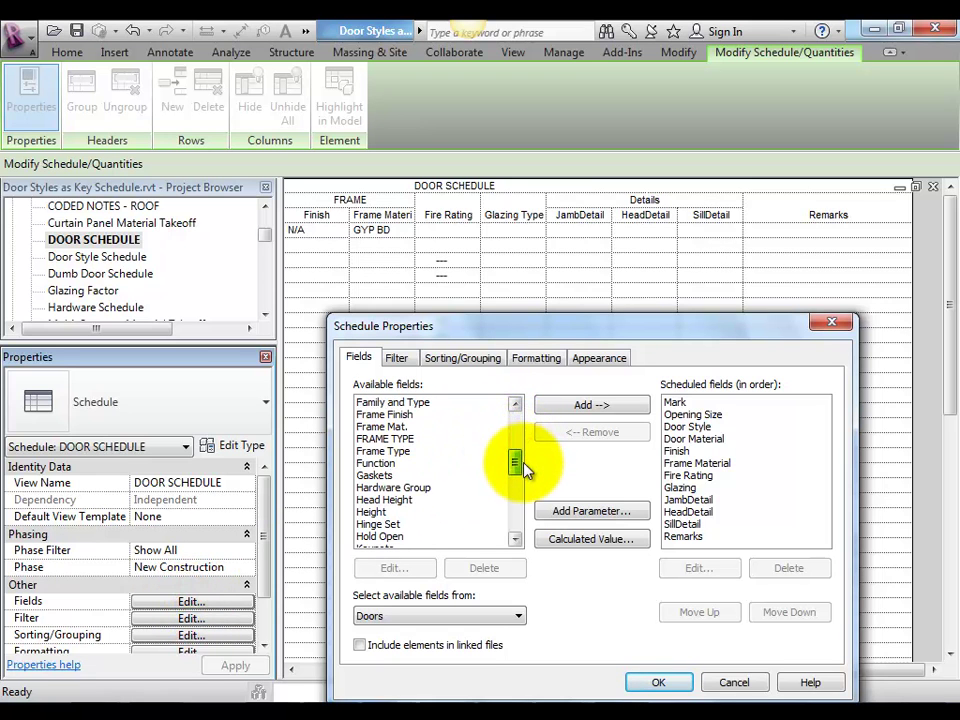
click(408, 487)
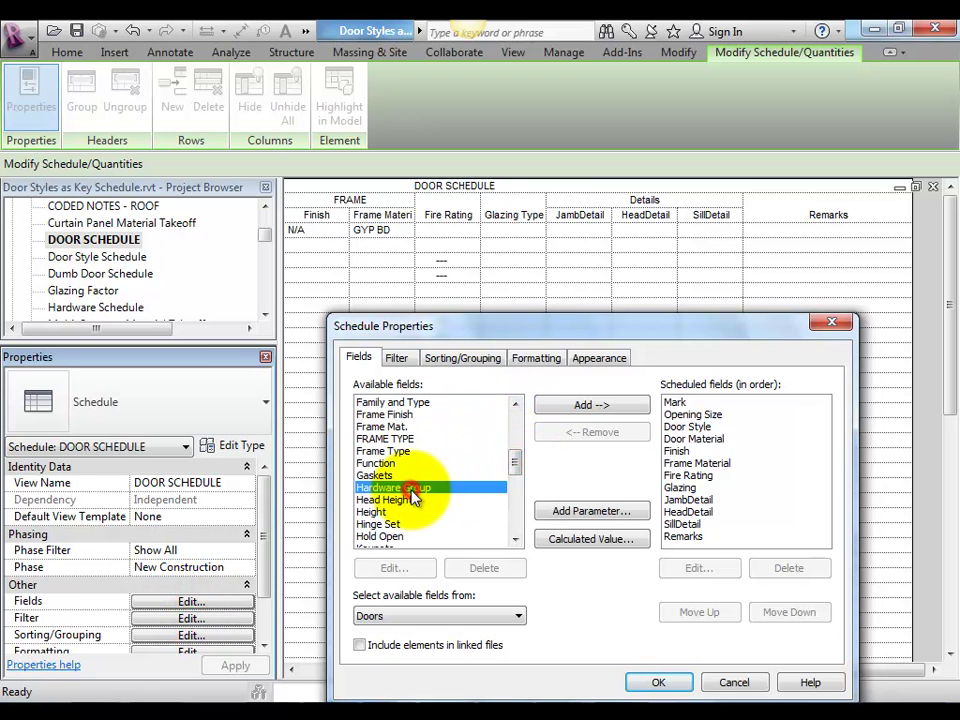
click(681, 525)
click(618, 406)
key(Return)
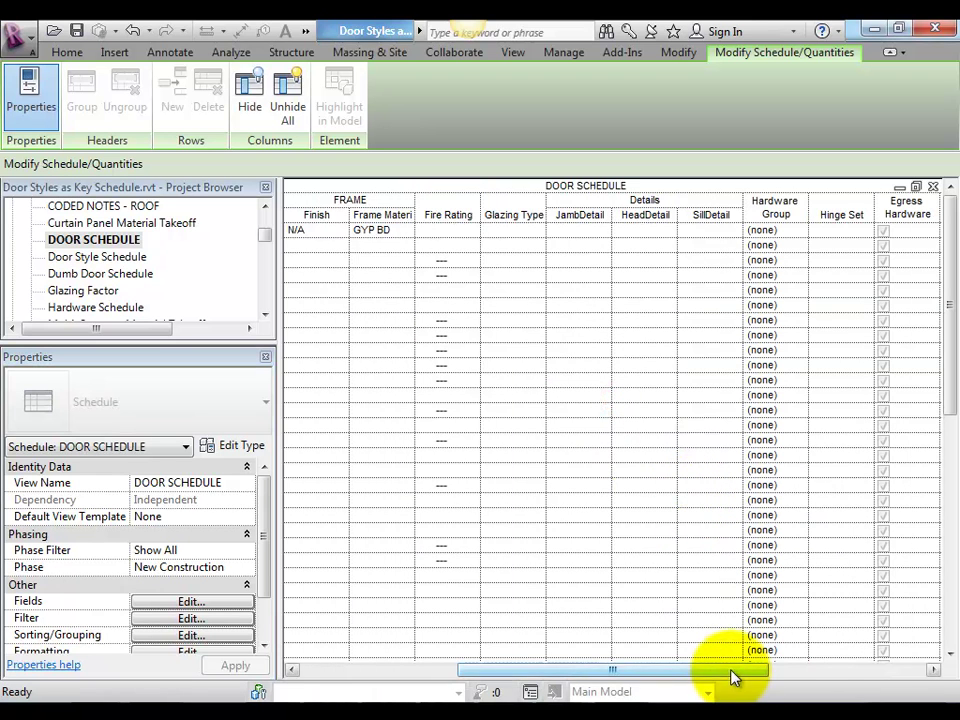
- Set the first door's Hardware Group to Group III and close the DOOR SCHEDULE
drag(735, 673, 776, 679)
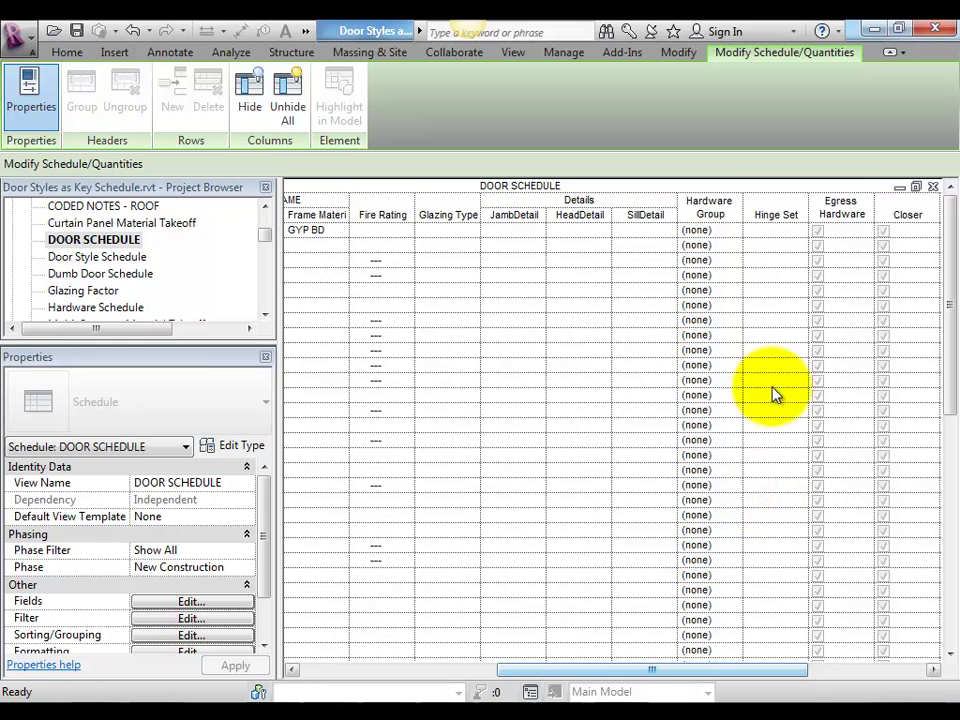
click(721, 230)
click(734, 231)
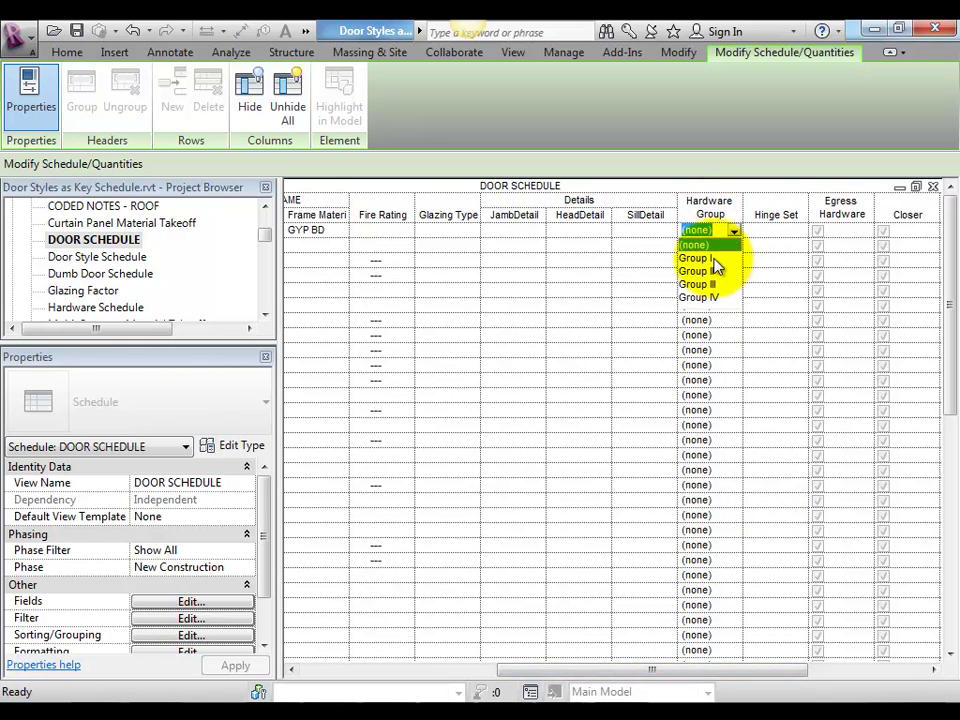
click(716, 288)
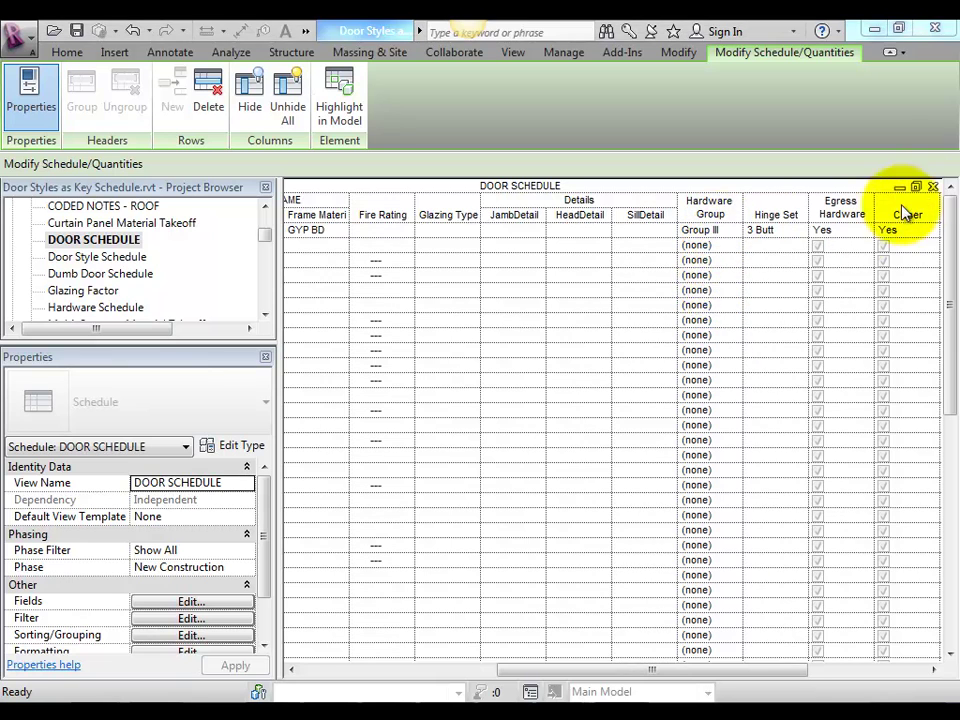
click(933, 188)
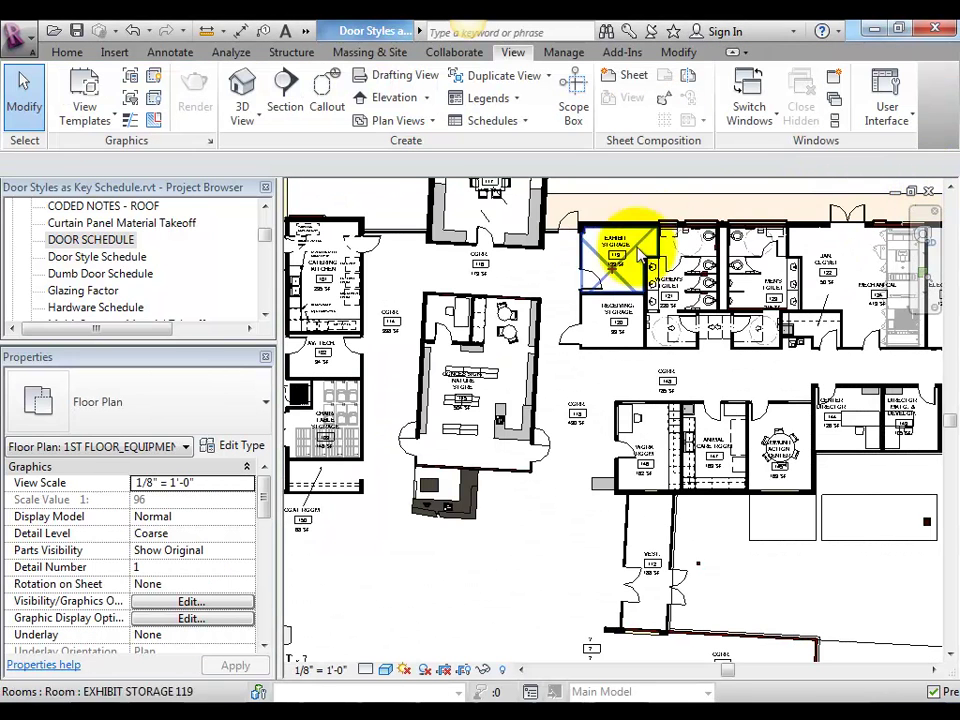
- Assign Hardware Group 'Group I' to door 120 beside the central room
click(566, 332)
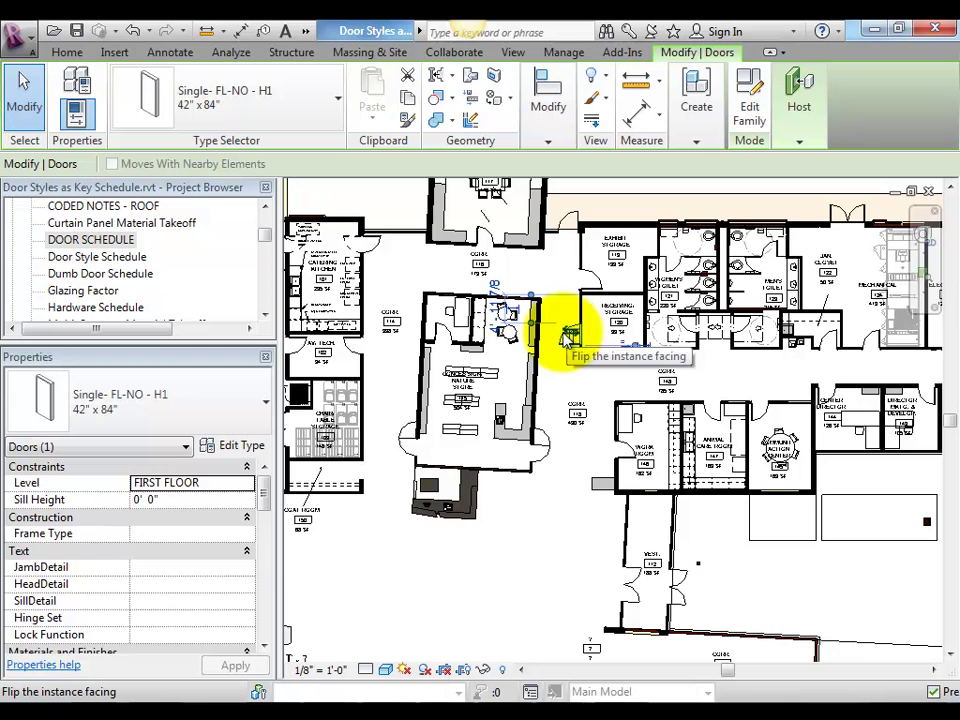
drag(265, 496, 267, 548)
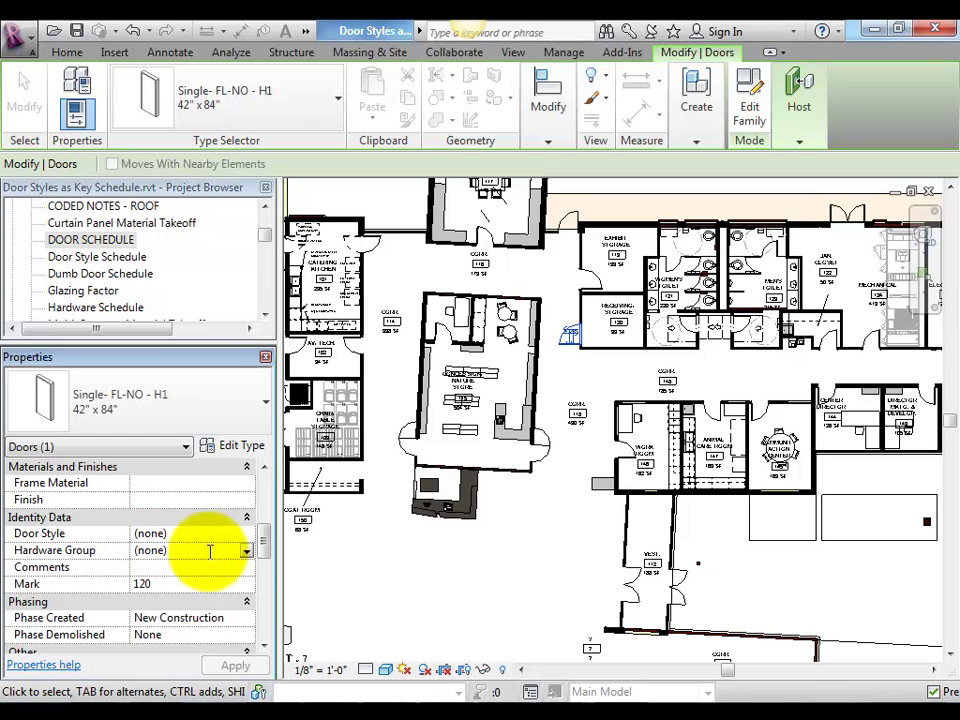
click(246, 552)
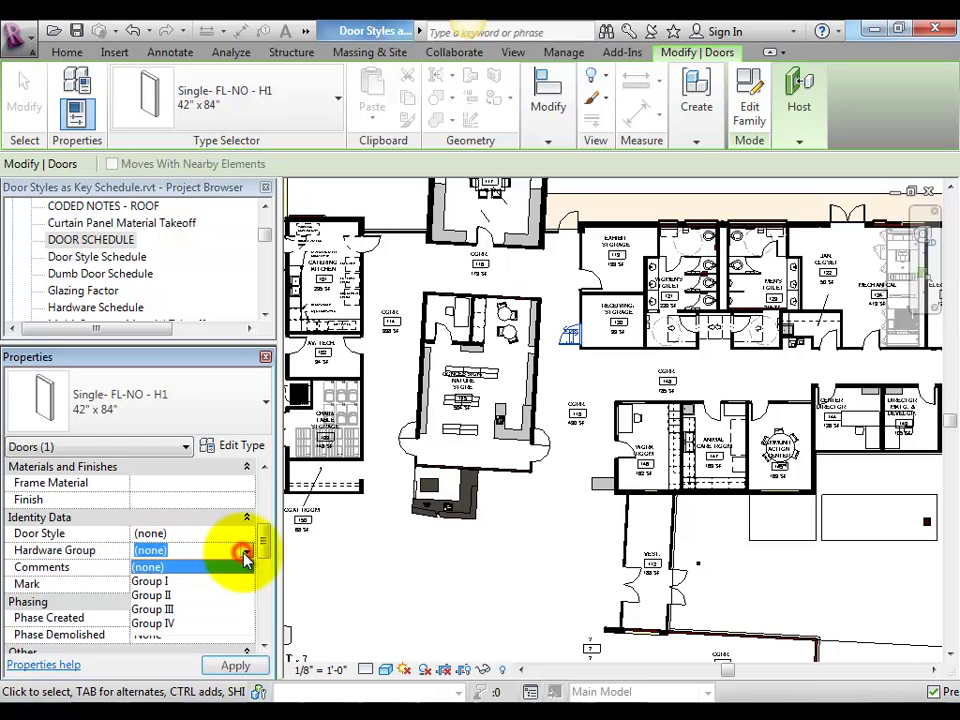
click(168, 580)
drag(265, 545, 265, 626)
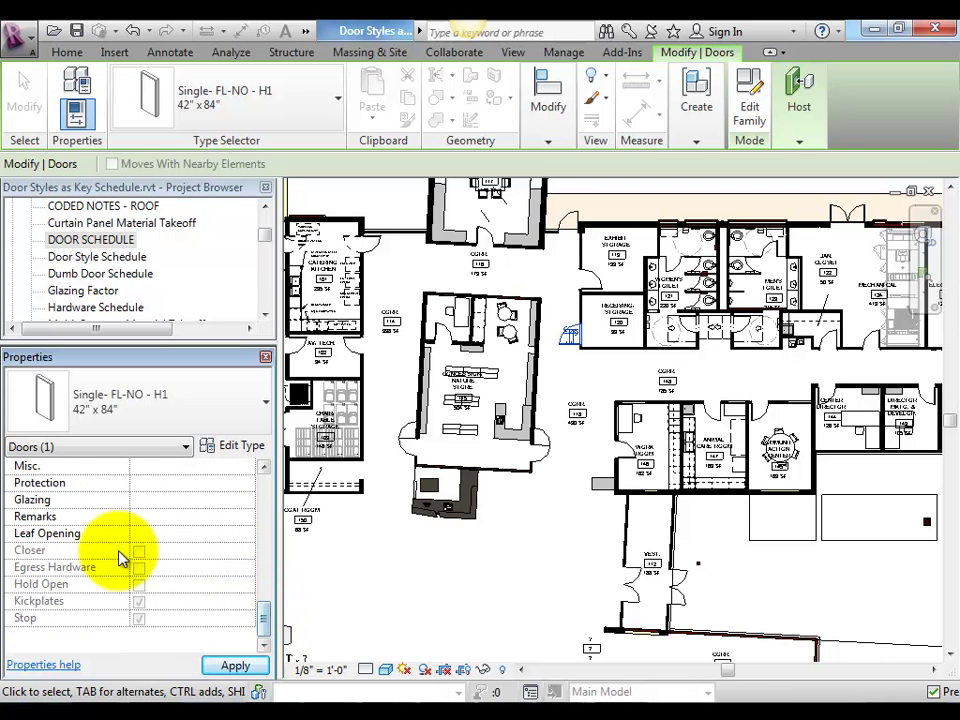